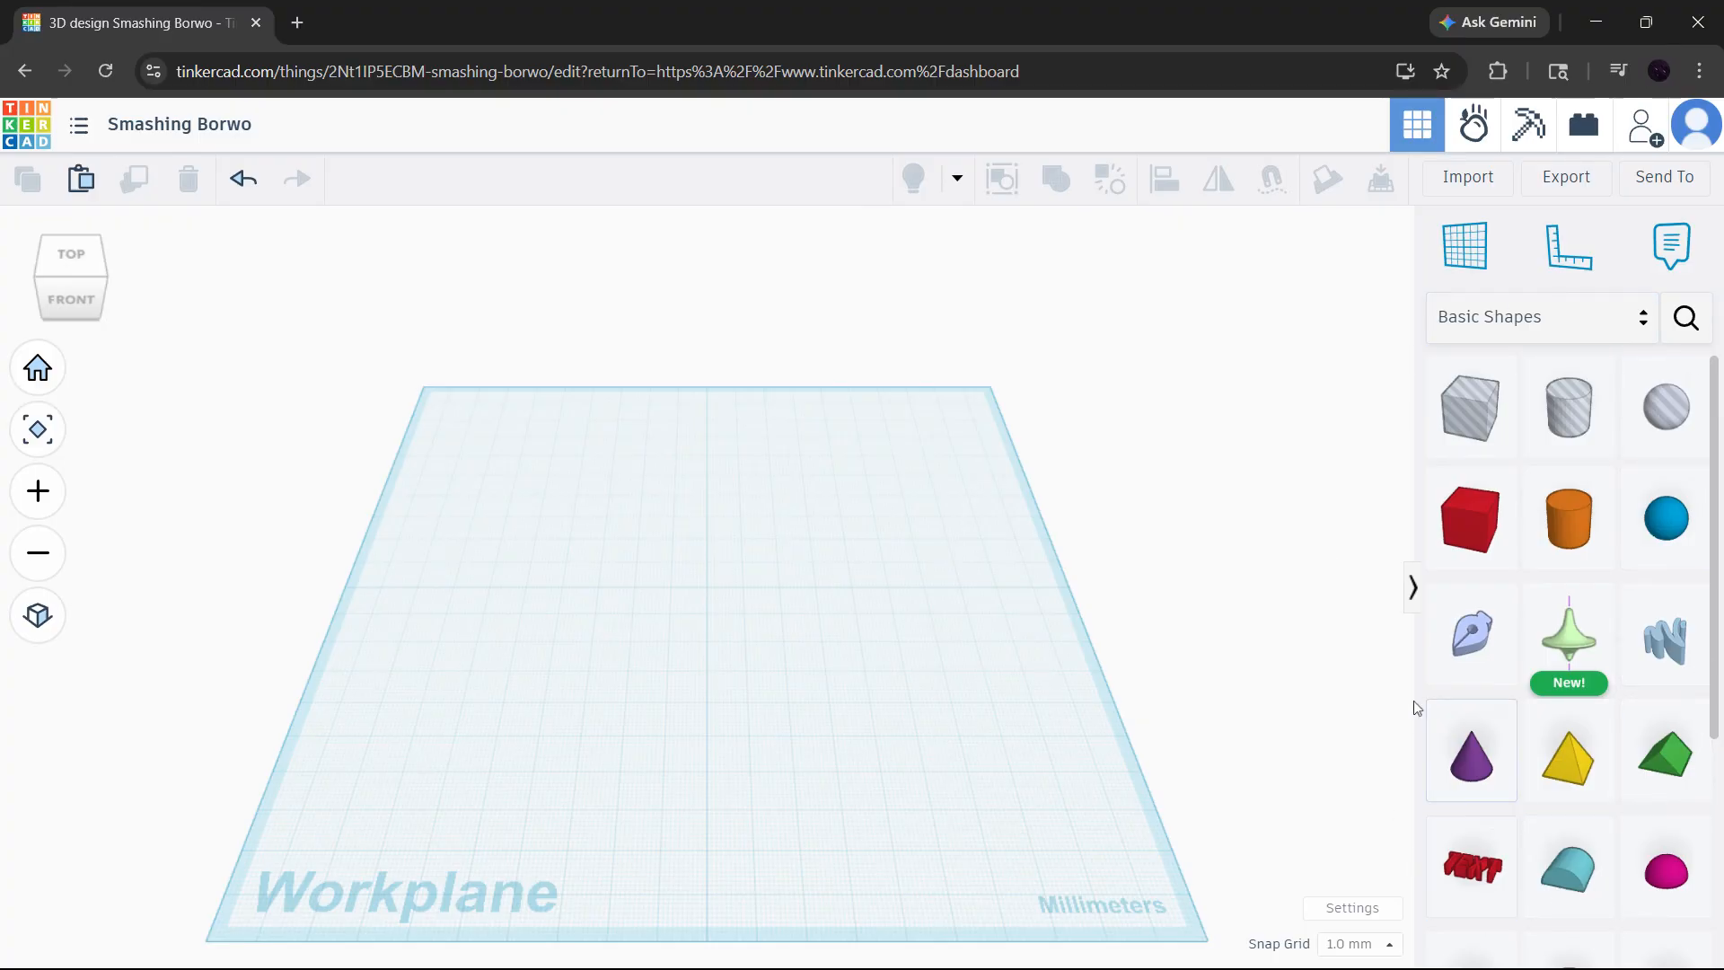
Place a solid red box at the workplane's center and stack a solid orange cylinder on top of it.
{"action": "scroll", "coordinate": [1591, 503], "scroll_direction": "down", "scroll_amount": 4}
{"action": "scroll", "coordinate": [1612, 527], "scroll_direction": "up", "scroll_amount": 4}
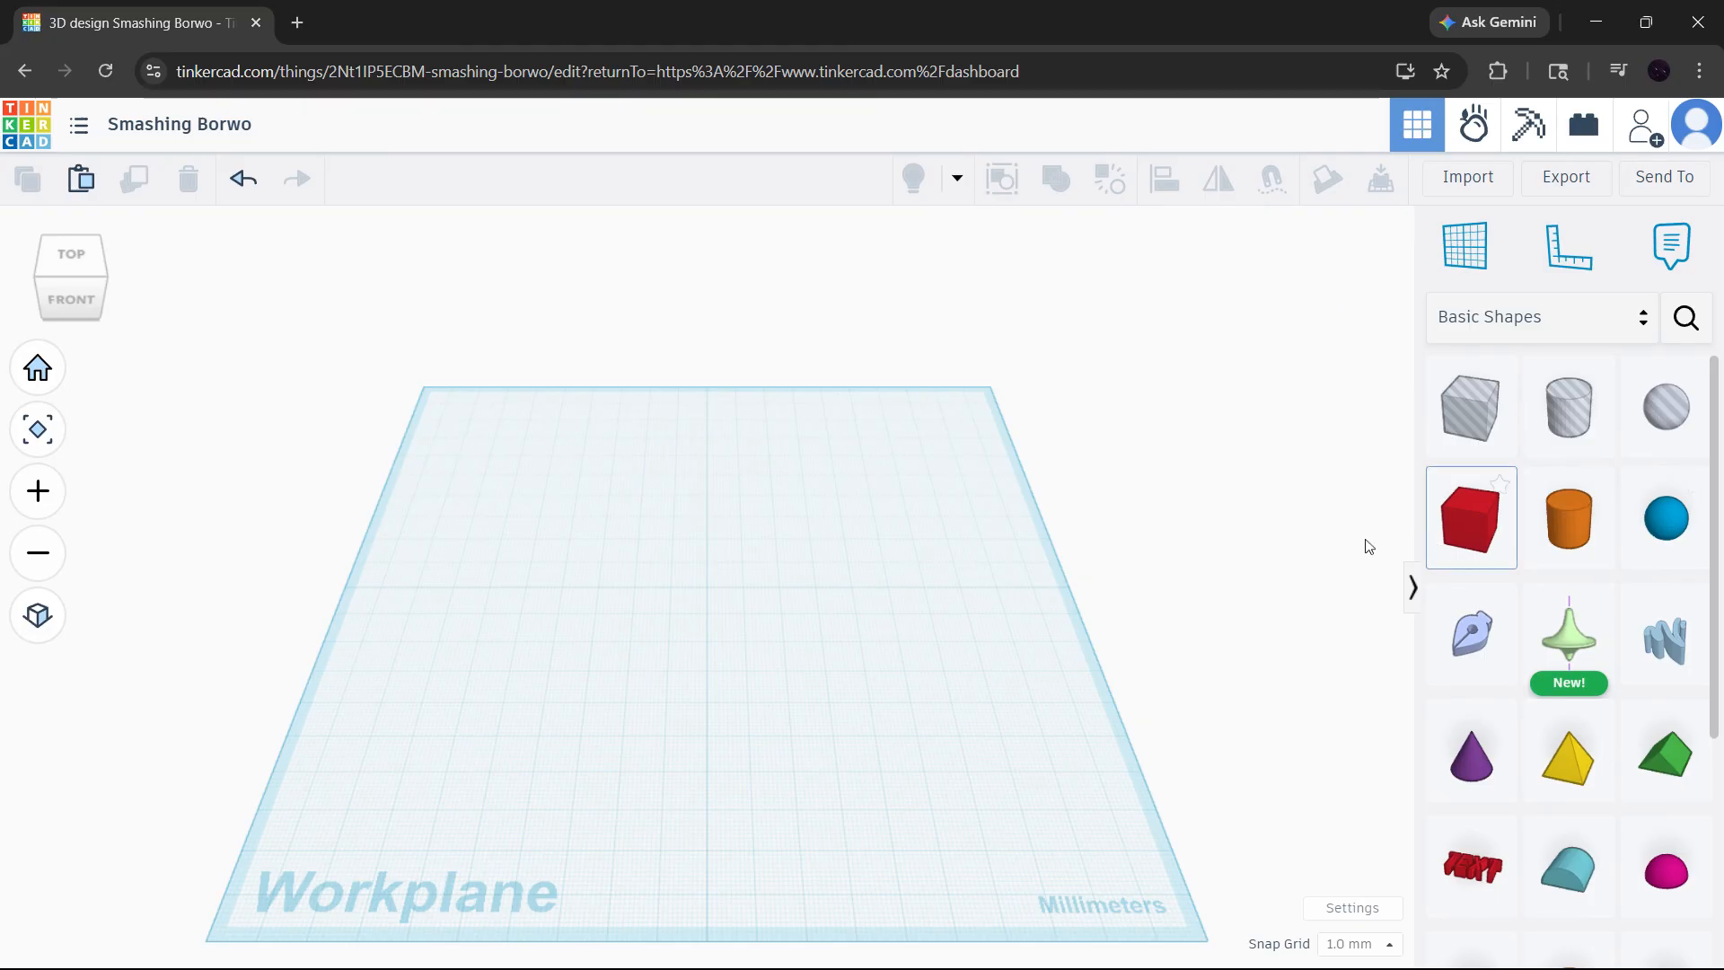
{"action": "left_click_drag", "start_coordinate": [1365, 540], "coordinate": [709, 591]}
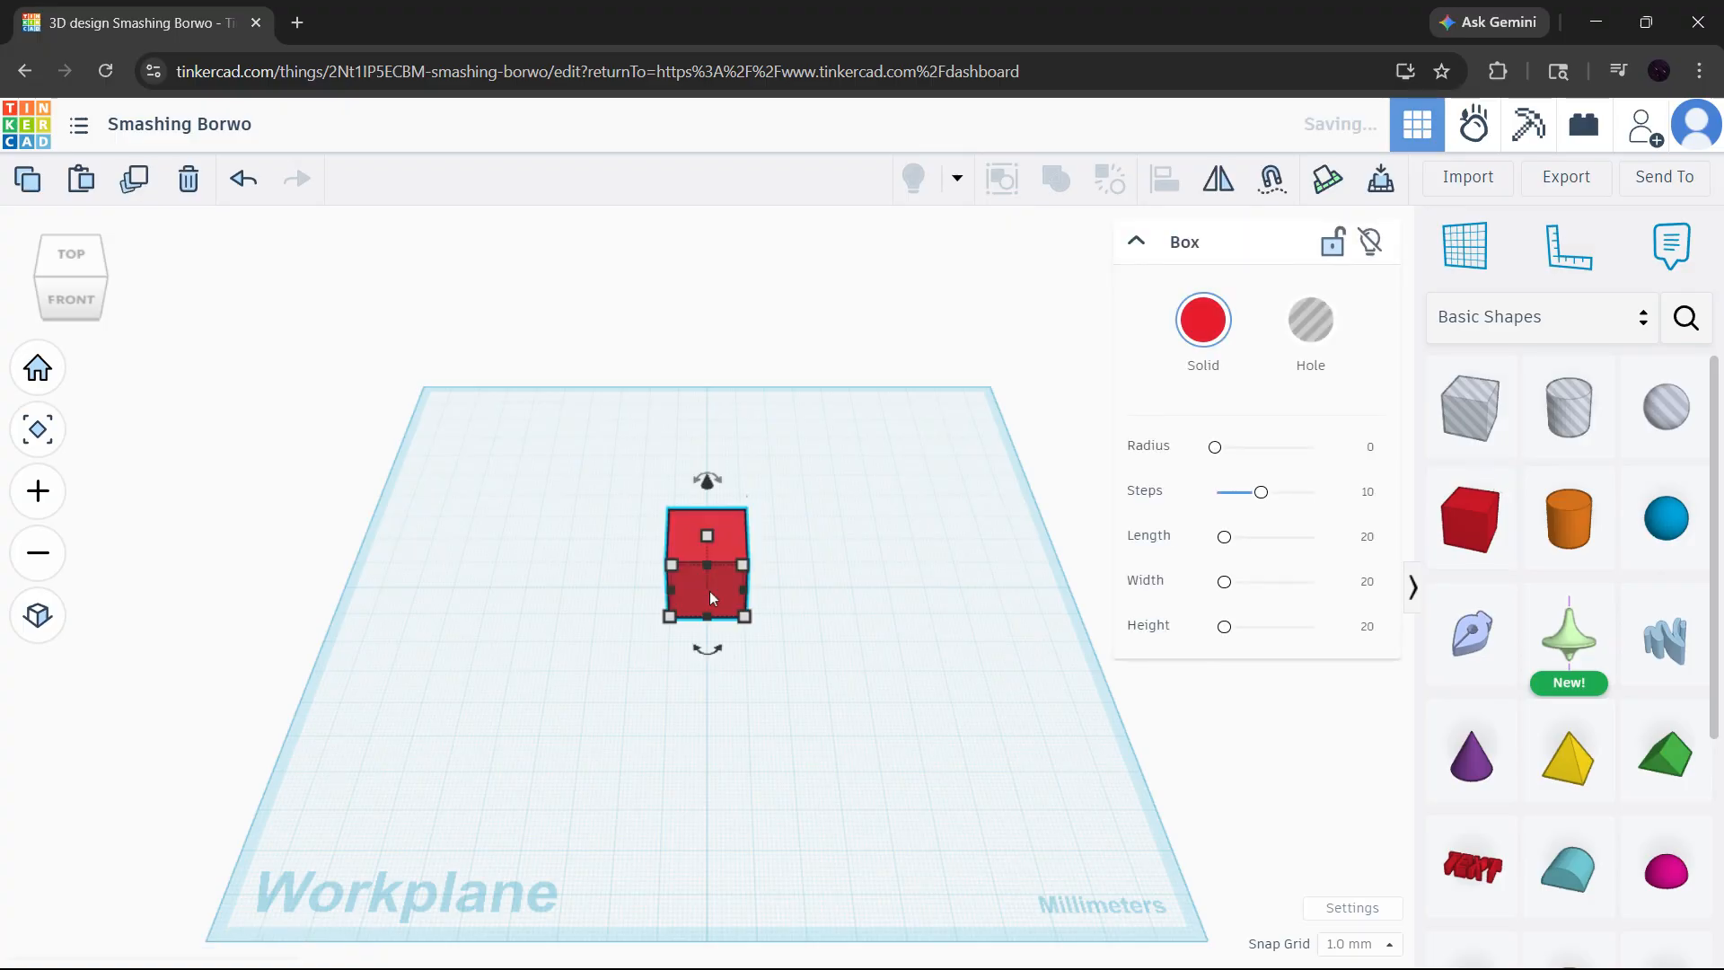
{"action": "left_click", "coordinate": [797, 571]}
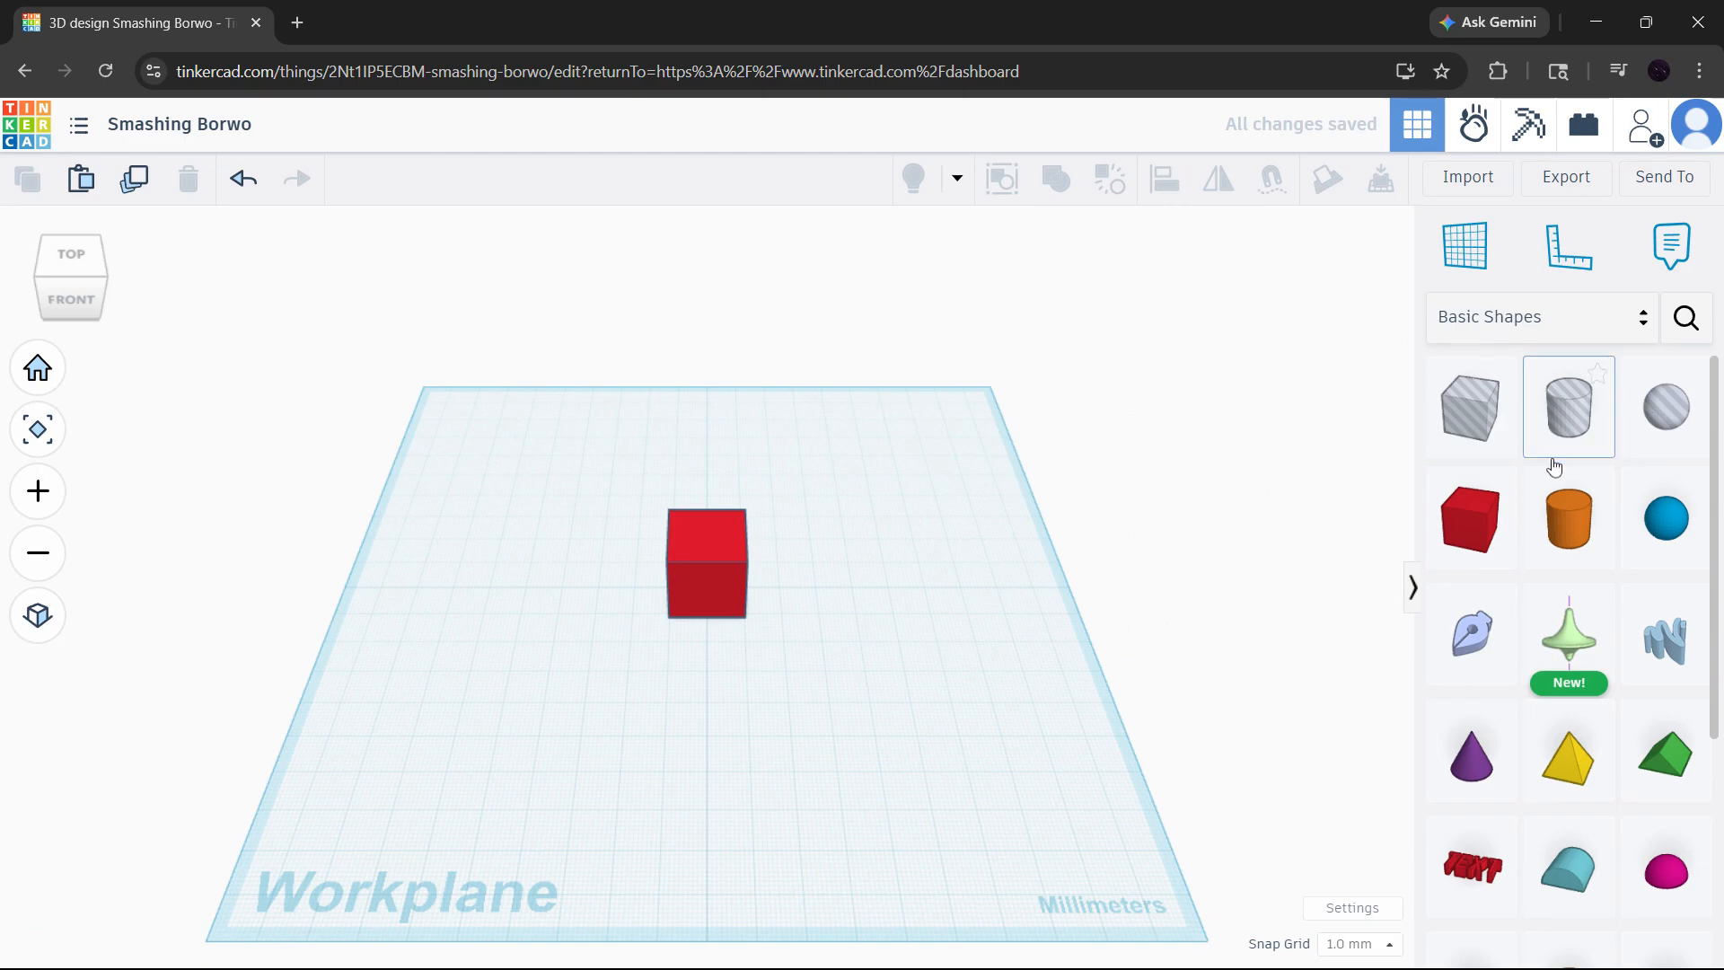
{"action": "left_click_drag", "start_coordinate": [1568, 521], "coordinate": [709, 535]}
{"action": "left_click", "coordinate": [978, 488]}
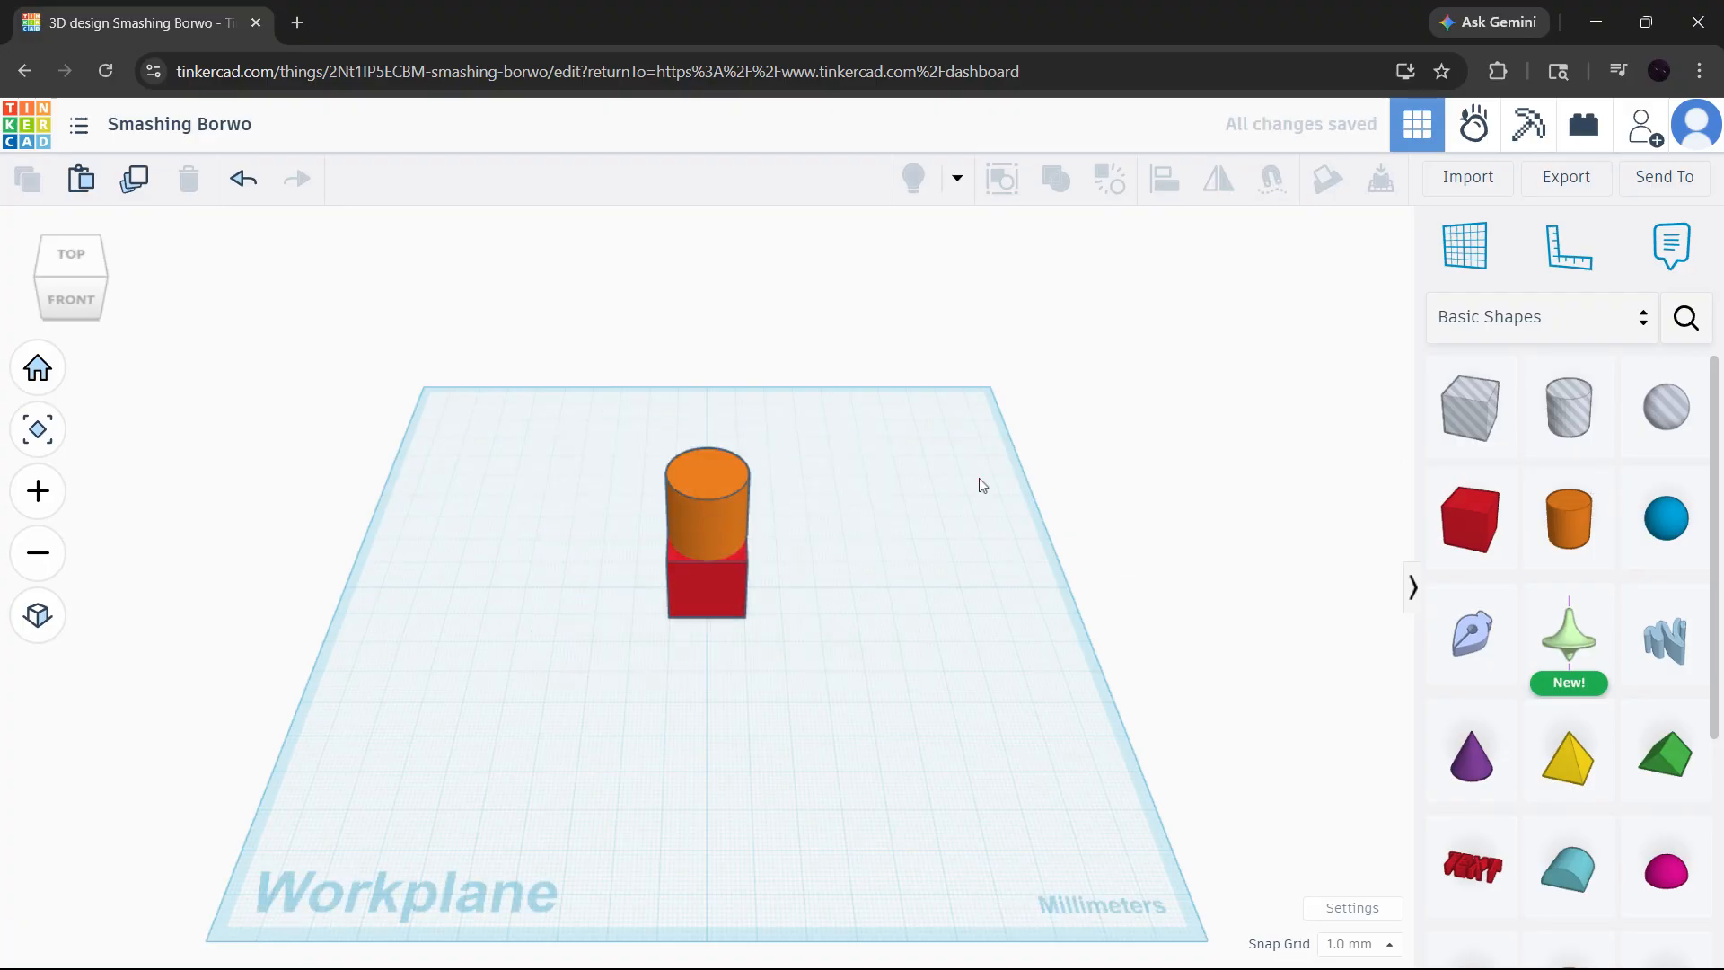
Place a solid blue sphere on top of the orange cylinder.
{"action": "mouse_move", "coordinate": [853, 584]}
{"action": "right_mouse_down"}
{"action": "mouse_move", "coordinate": [1026, 582]}
{"action": "mouse_move", "coordinate": [839, 578]}
{"action": "right_mouse_up"}
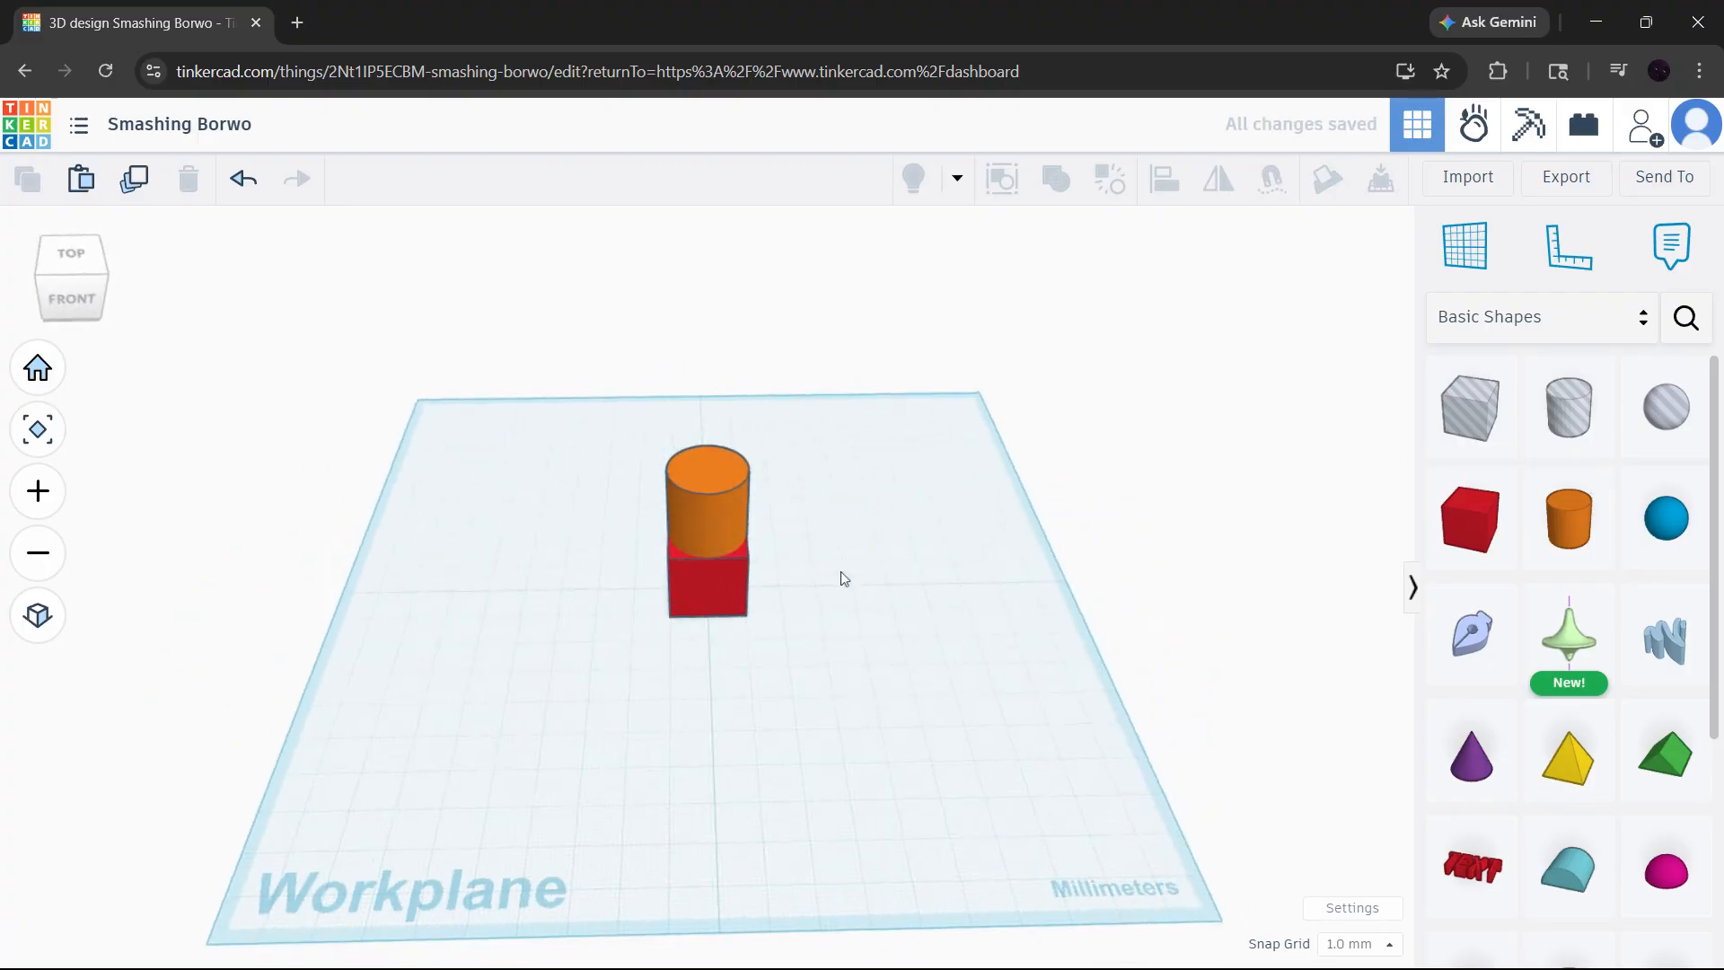
{"action": "left_click", "coordinate": [38, 490]}
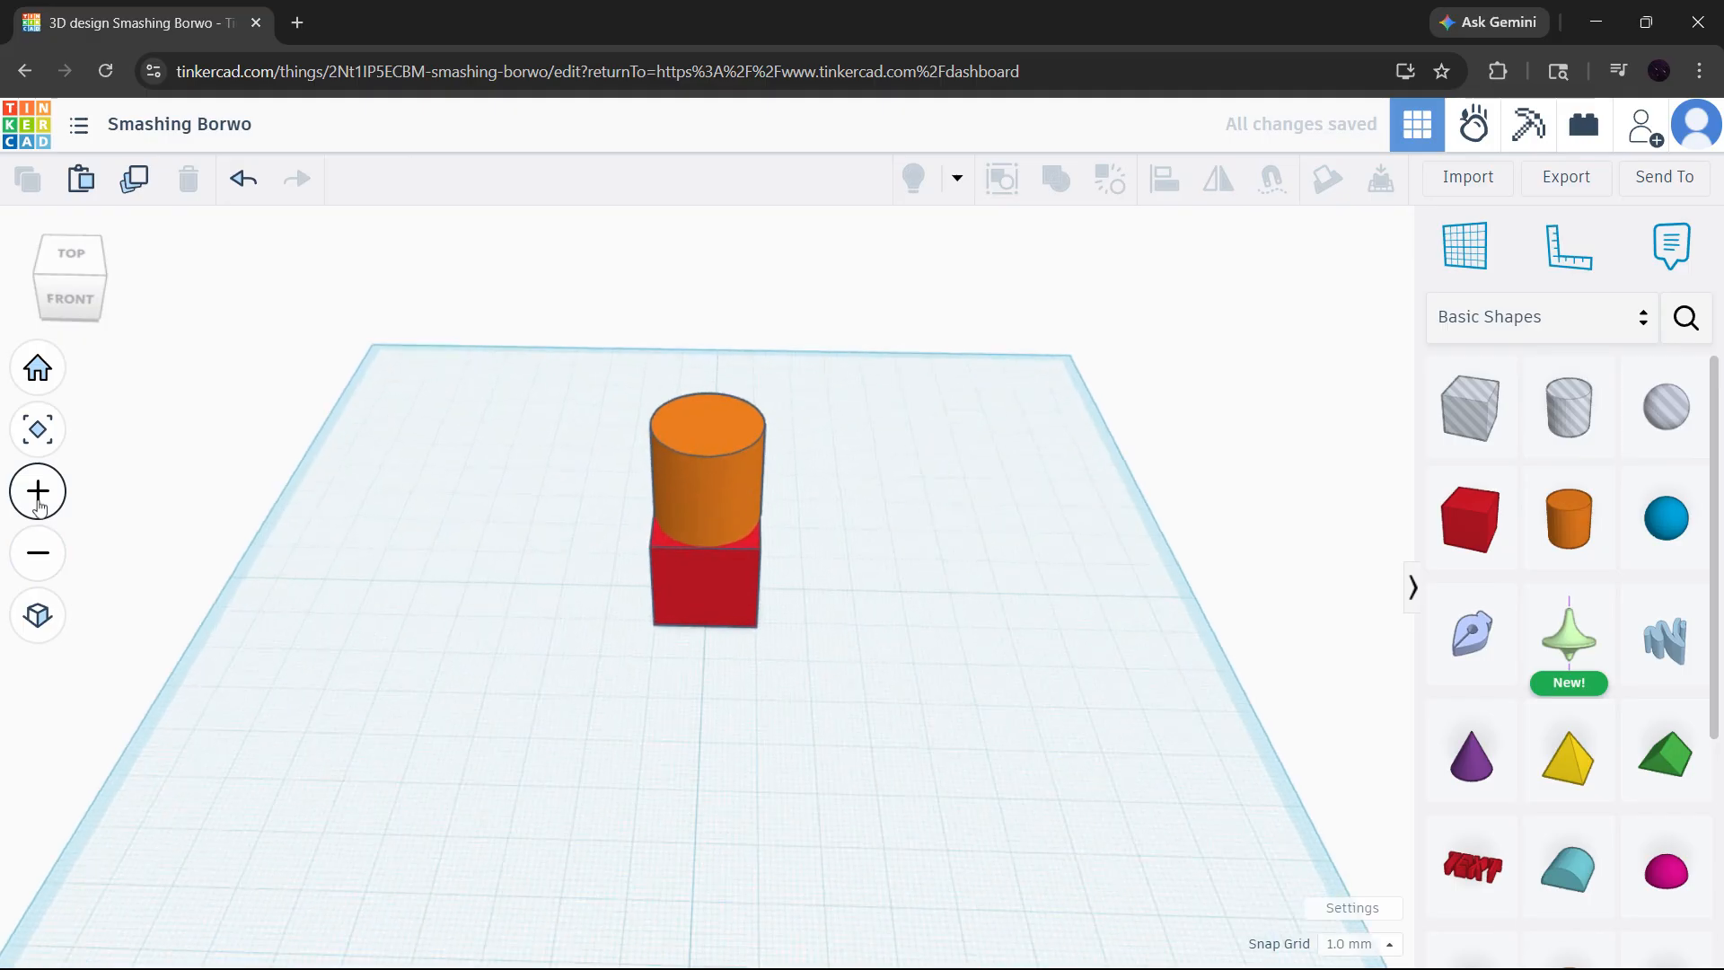
{"action": "left_click", "coordinate": [37, 490]}
{"action": "right_click_drag", "start_coordinate": [736, 451], "coordinate": [745, 479]}
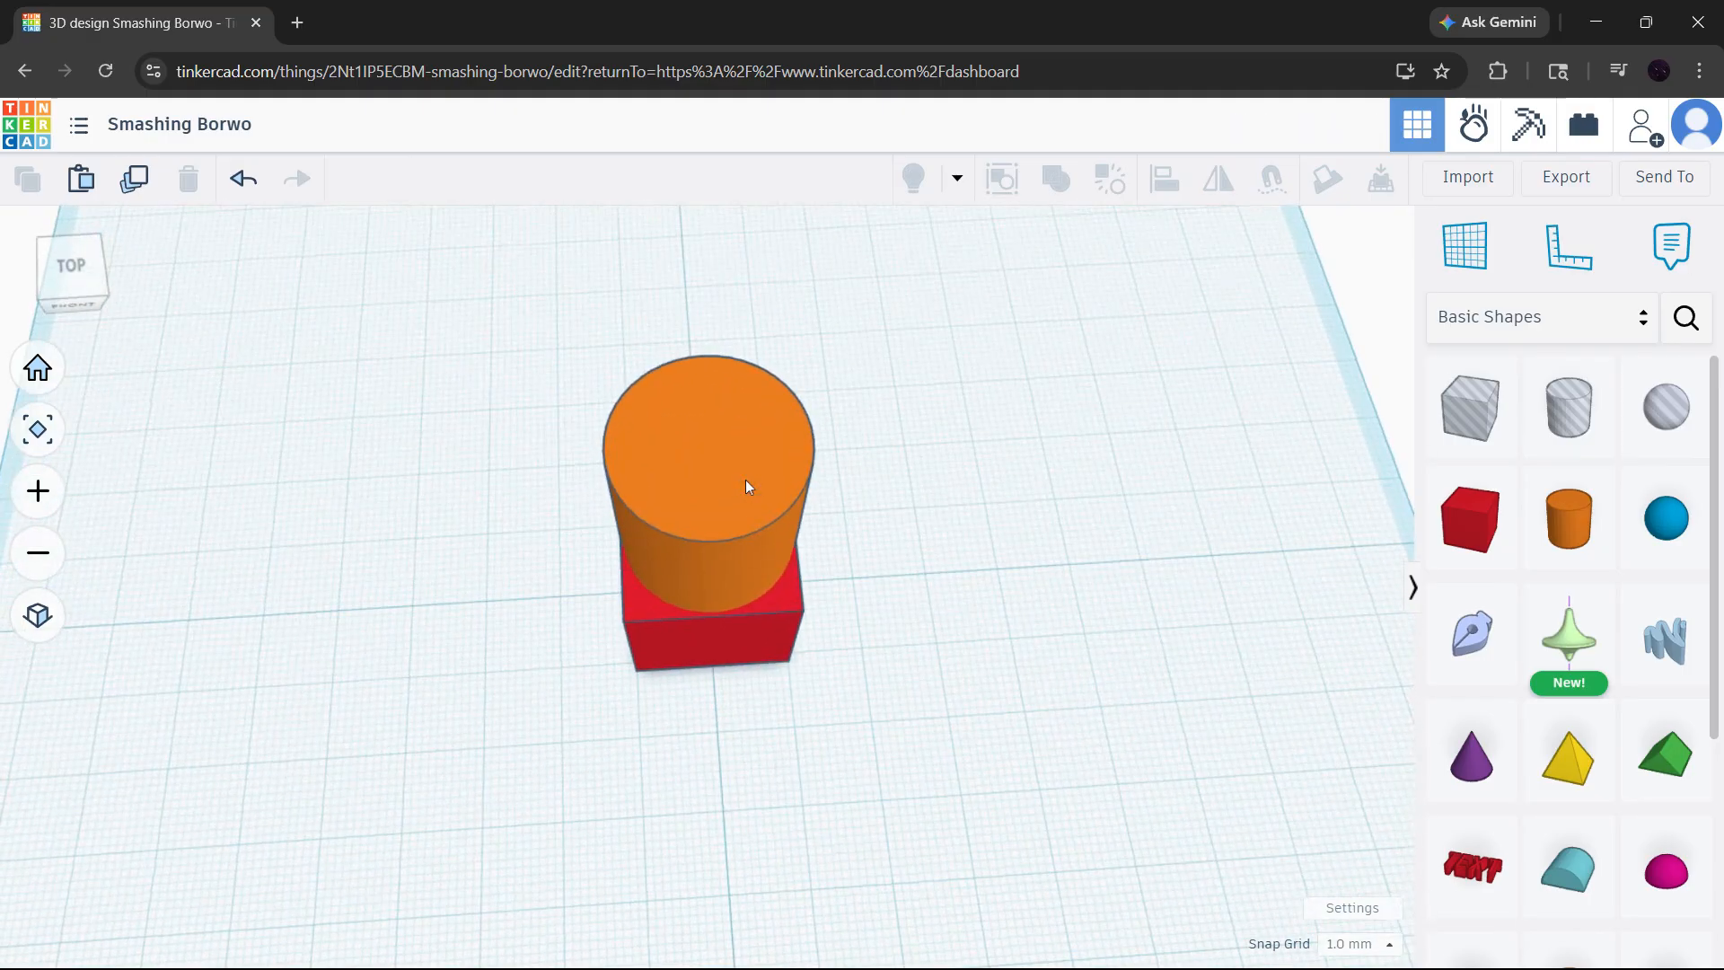
{"action": "left_click_drag", "start_coordinate": [1678, 516], "coordinate": [712, 446]}
{"action": "left_click", "coordinate": [1010, 569]}
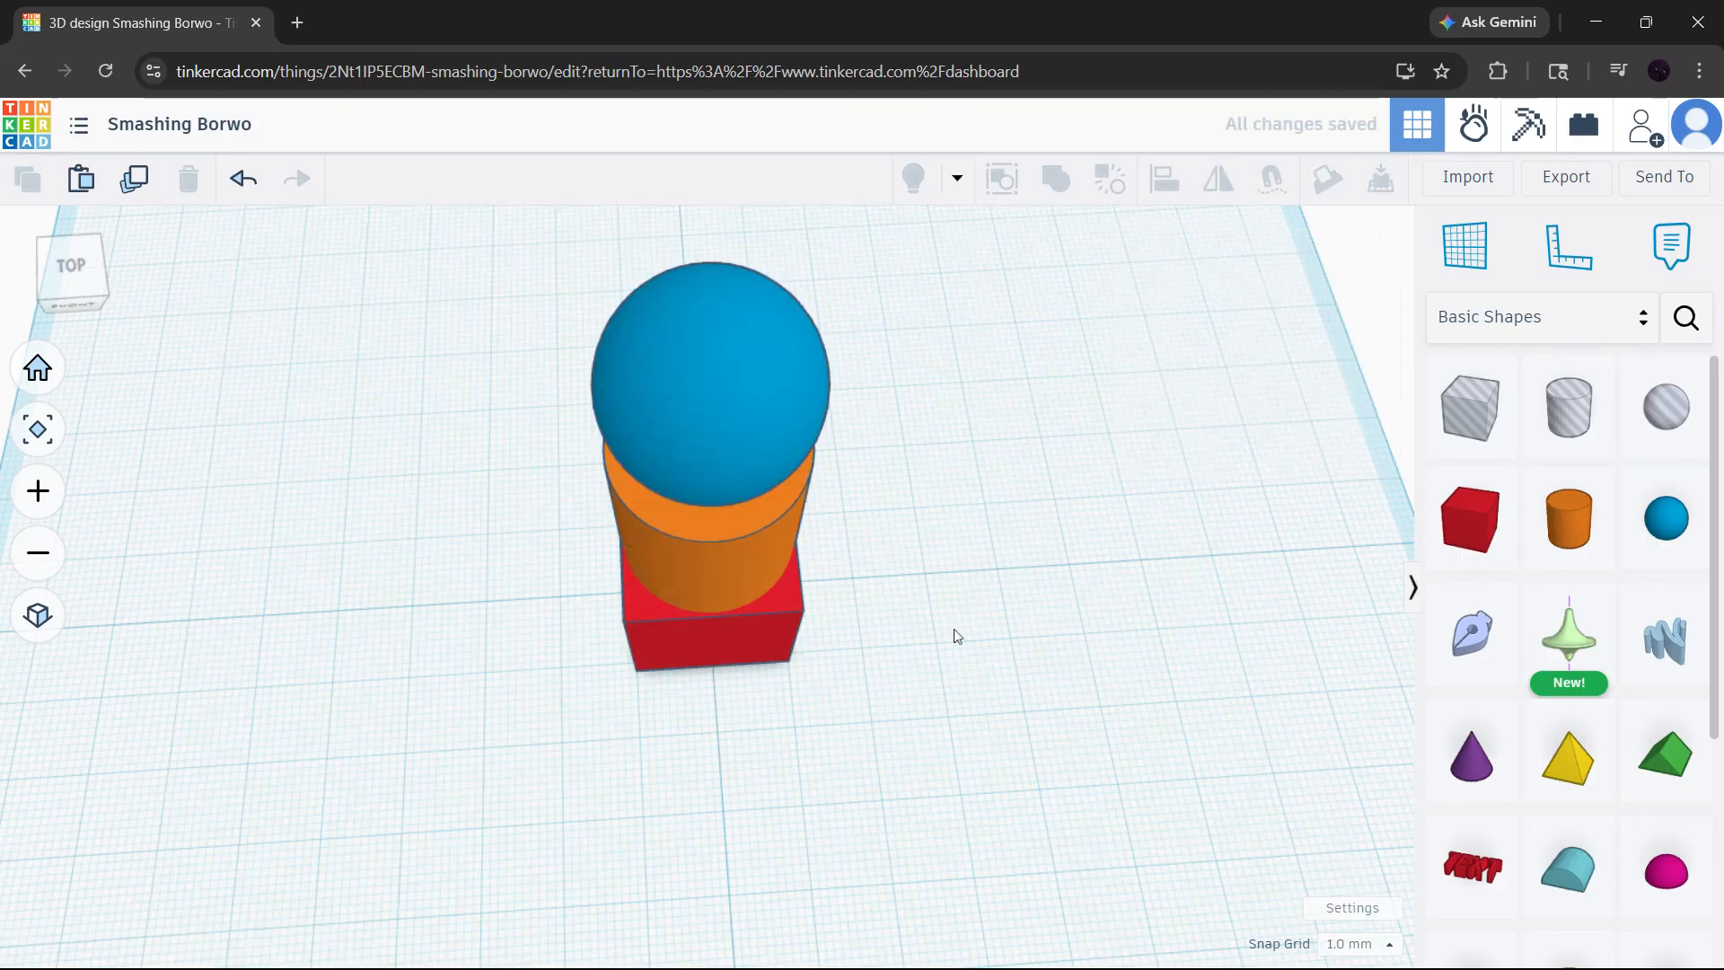
{"action": "right_click_drag", "start_coordinate": [954, 629], "coordinate": [934, 512]}
{"action": "left_click", "coordinate": [36, 367]}
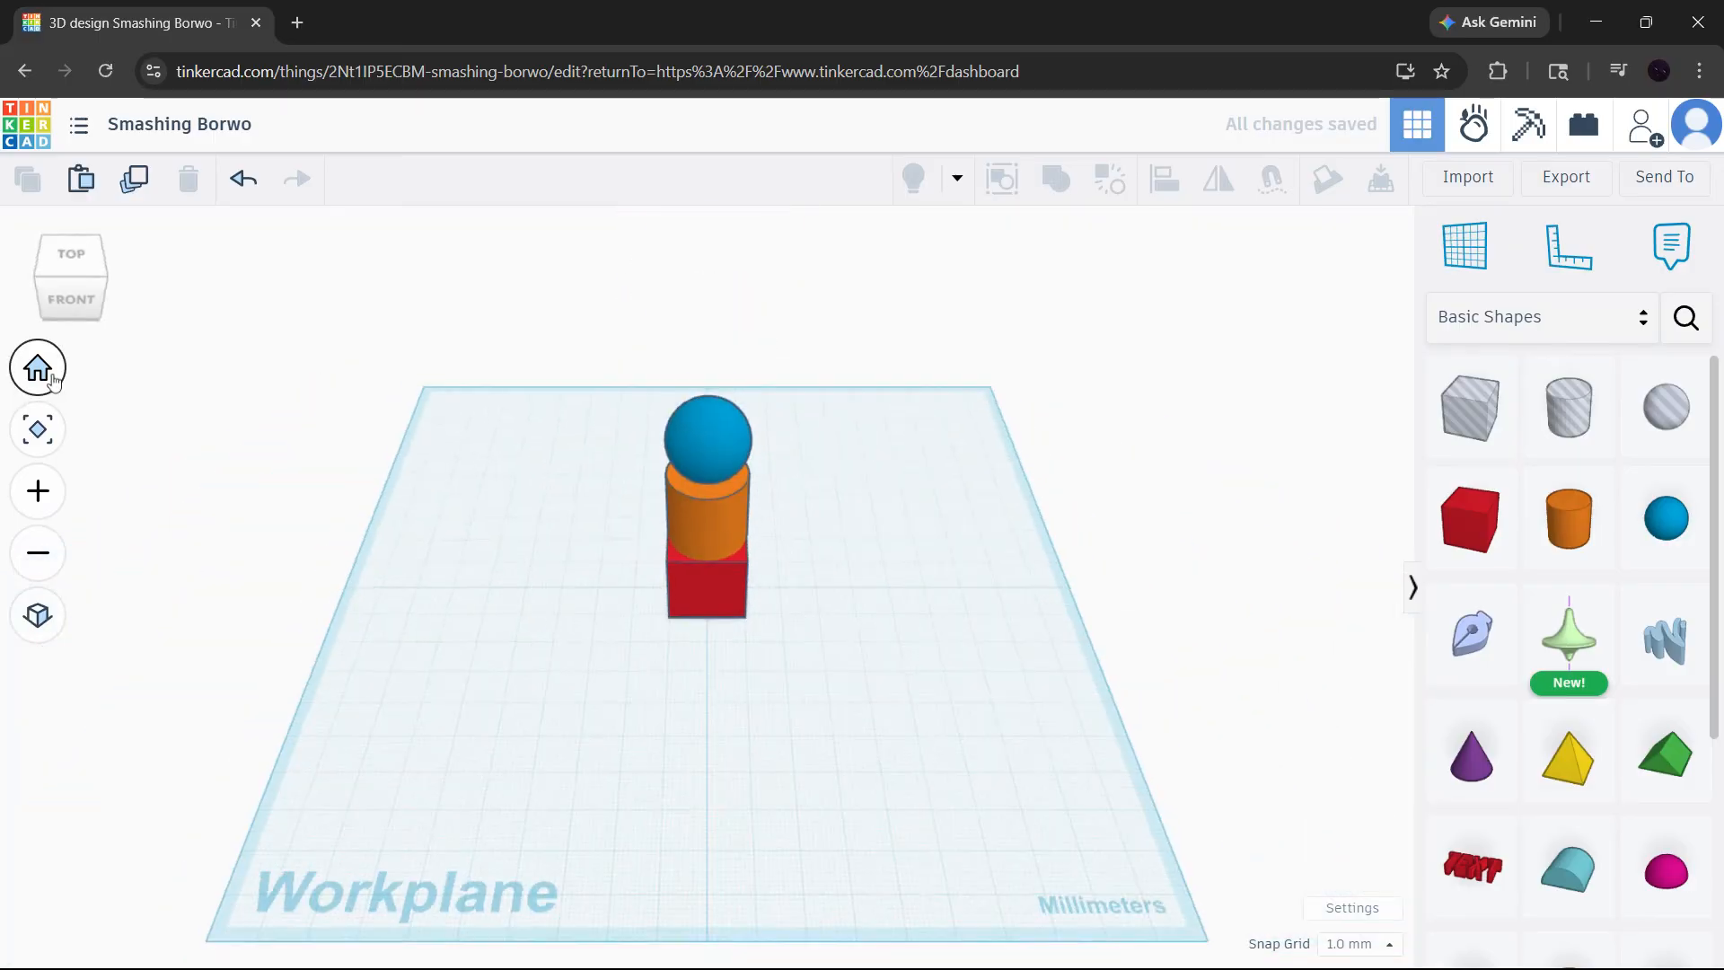
Try resizing the red box's base to 22 by 22 mm from one corner.
{"action": "right_click_drag", "start_coordinate": [510, 525], "coordinate": [553, 628]}
{"action": "left_click", "coordinate": [709, 575]}
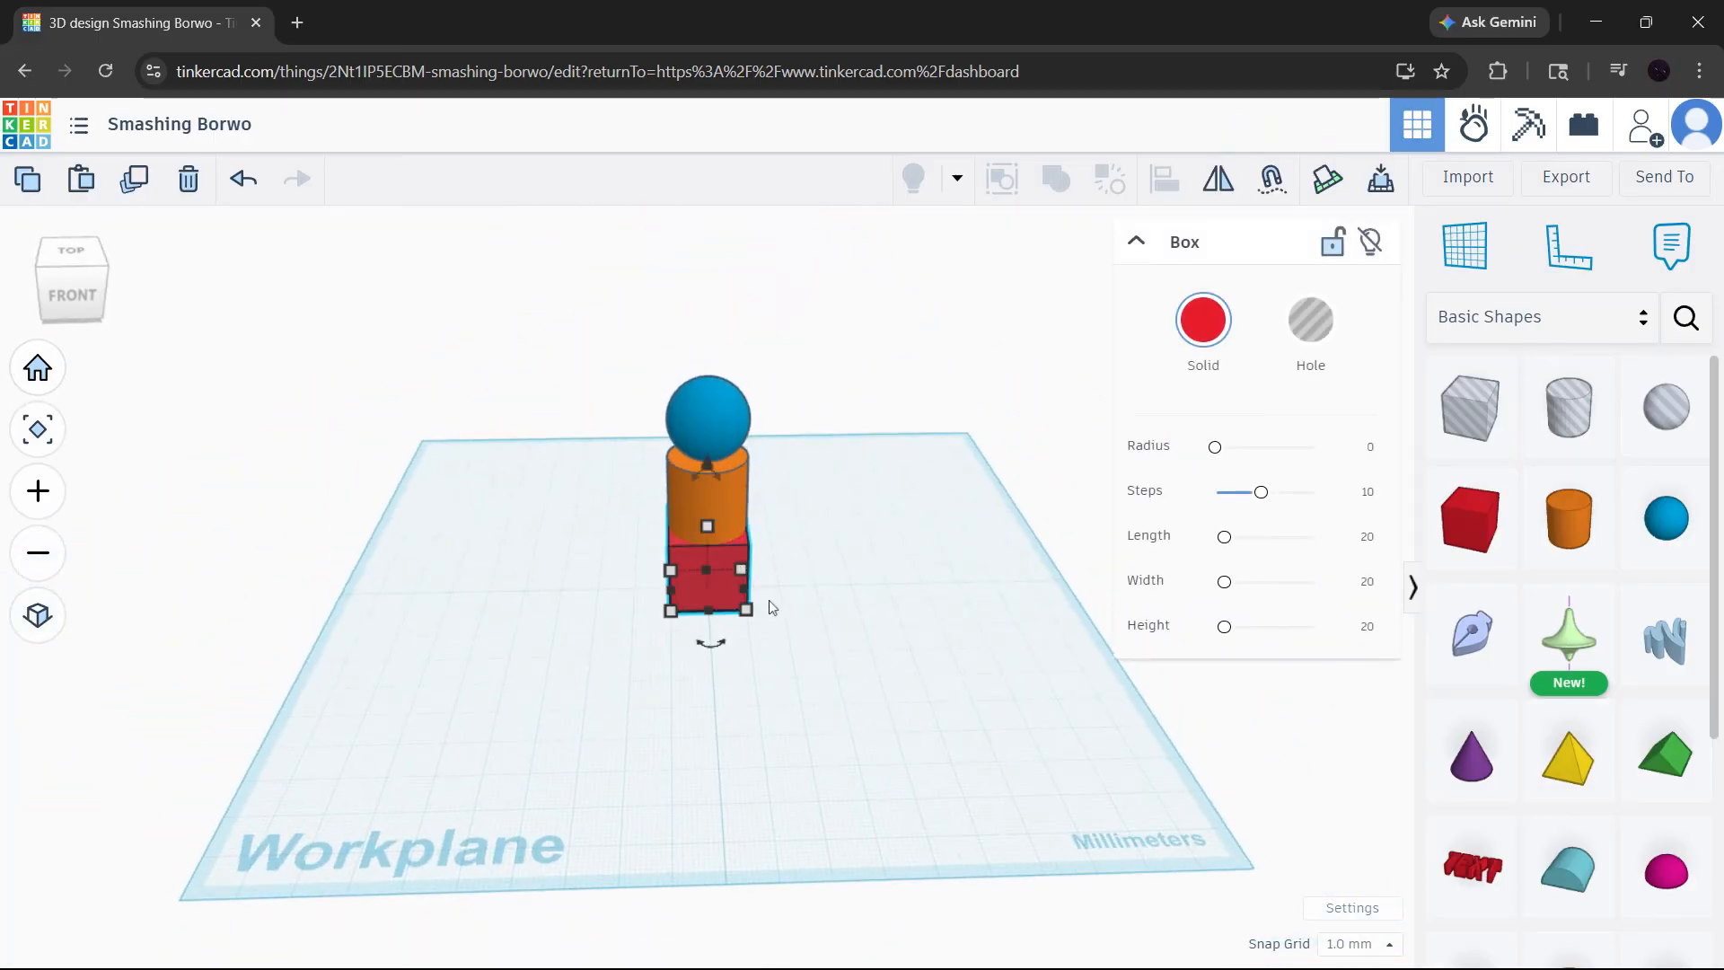
{"action": "scroll", "coordinate": [718, 584], "scroll_direction": "up", "scroll_amount": 5}
{"action": "right_click_drag", "start_coordinate": [797, 697], "coordinate": [804, 657]}
{"action": "mouse_move", "coordinate": [777, 644]}
{"action": "left_mouse_down"}
{"action": "mouse_move", "coordinate": [758, 680]}
{"action": "mouse_move", "coordinate": [684, 693]}
{"action": "mouse_move", "coordinate": [791, 658]}
{"action": "left_mouse_up"}
{"action": "mouse_move", "coordinate": [698, 684]}
{"action": "left_mouse_down"}
{"action": "mouse_move", "coordinate": [727, 817]}
{"action": "mouse_move", "coordinate": [679, 720]}
{"action": "mouse_move", "coordinate": [762, 835]}
{"action": "mouse_move", "coordinate": [800, 841]}
{"action": "mouse_move", "coordinate": [1039, 709]}
{"action": "mouse_move", "coordinate": [838, 905]}
{"action": "mouse_move", "coordinate": [497, 714]}
{"action": "mouse_move", "coordinate": [789, 838]}
{"action": "mouse_move", "coordinate": [796, 758]}
{"action": "mouse_move", "coordinate": [707, 702]}
{"action": "left_mouse_up"}
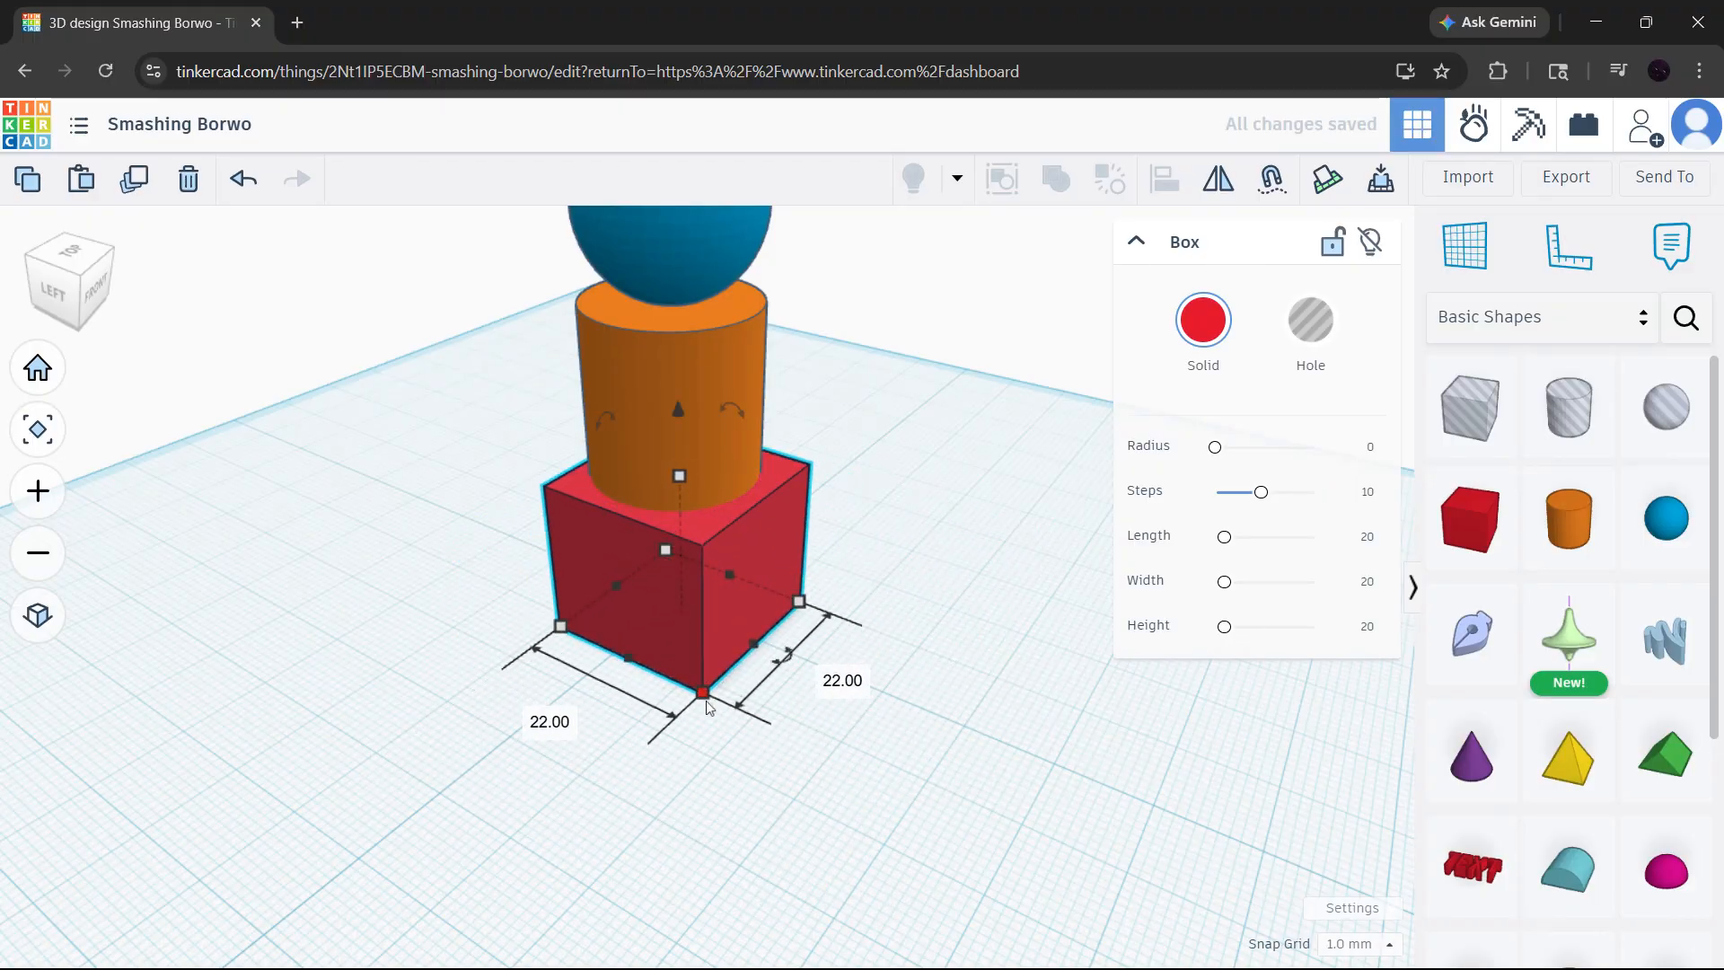
{"action": "key", "text": "ctrl+z"}
Rotate the red box 2° on the workplane and raise it 3 mm.
{"action": "left_click_drag", "start_coordinate": [633, 648], "coordinate": [862, 697]}
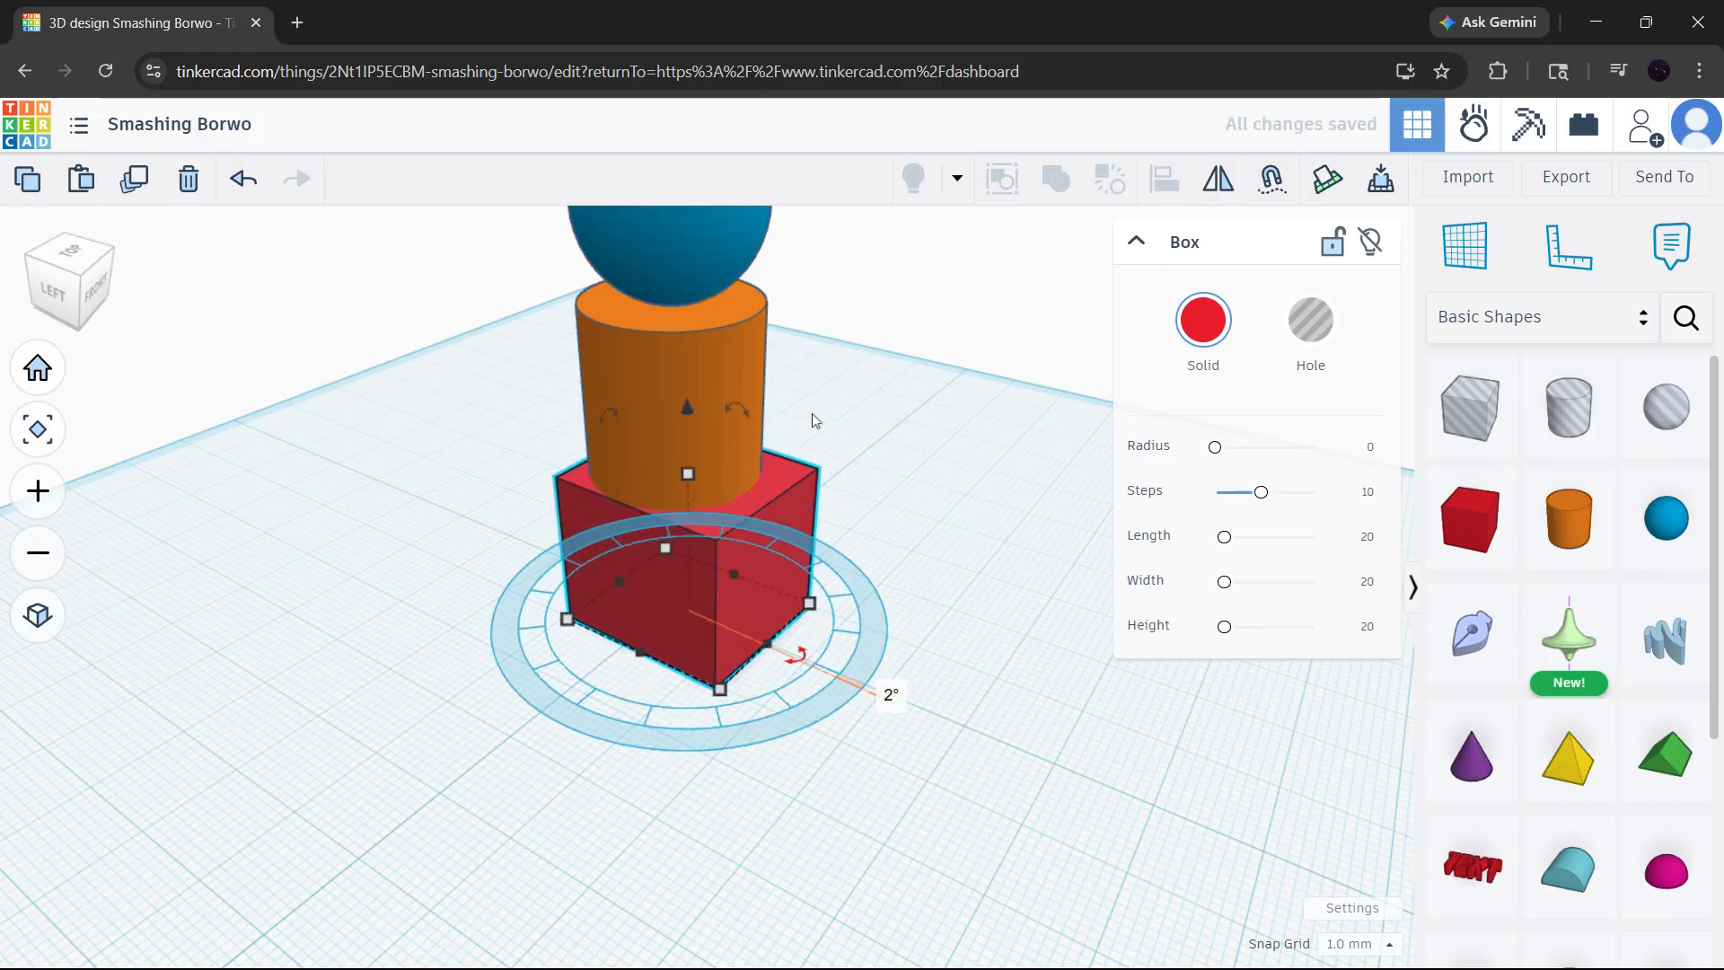
{"action": "left_click_drag", "start_coordinate": [738, 413], "coordinate": [699, 375]}
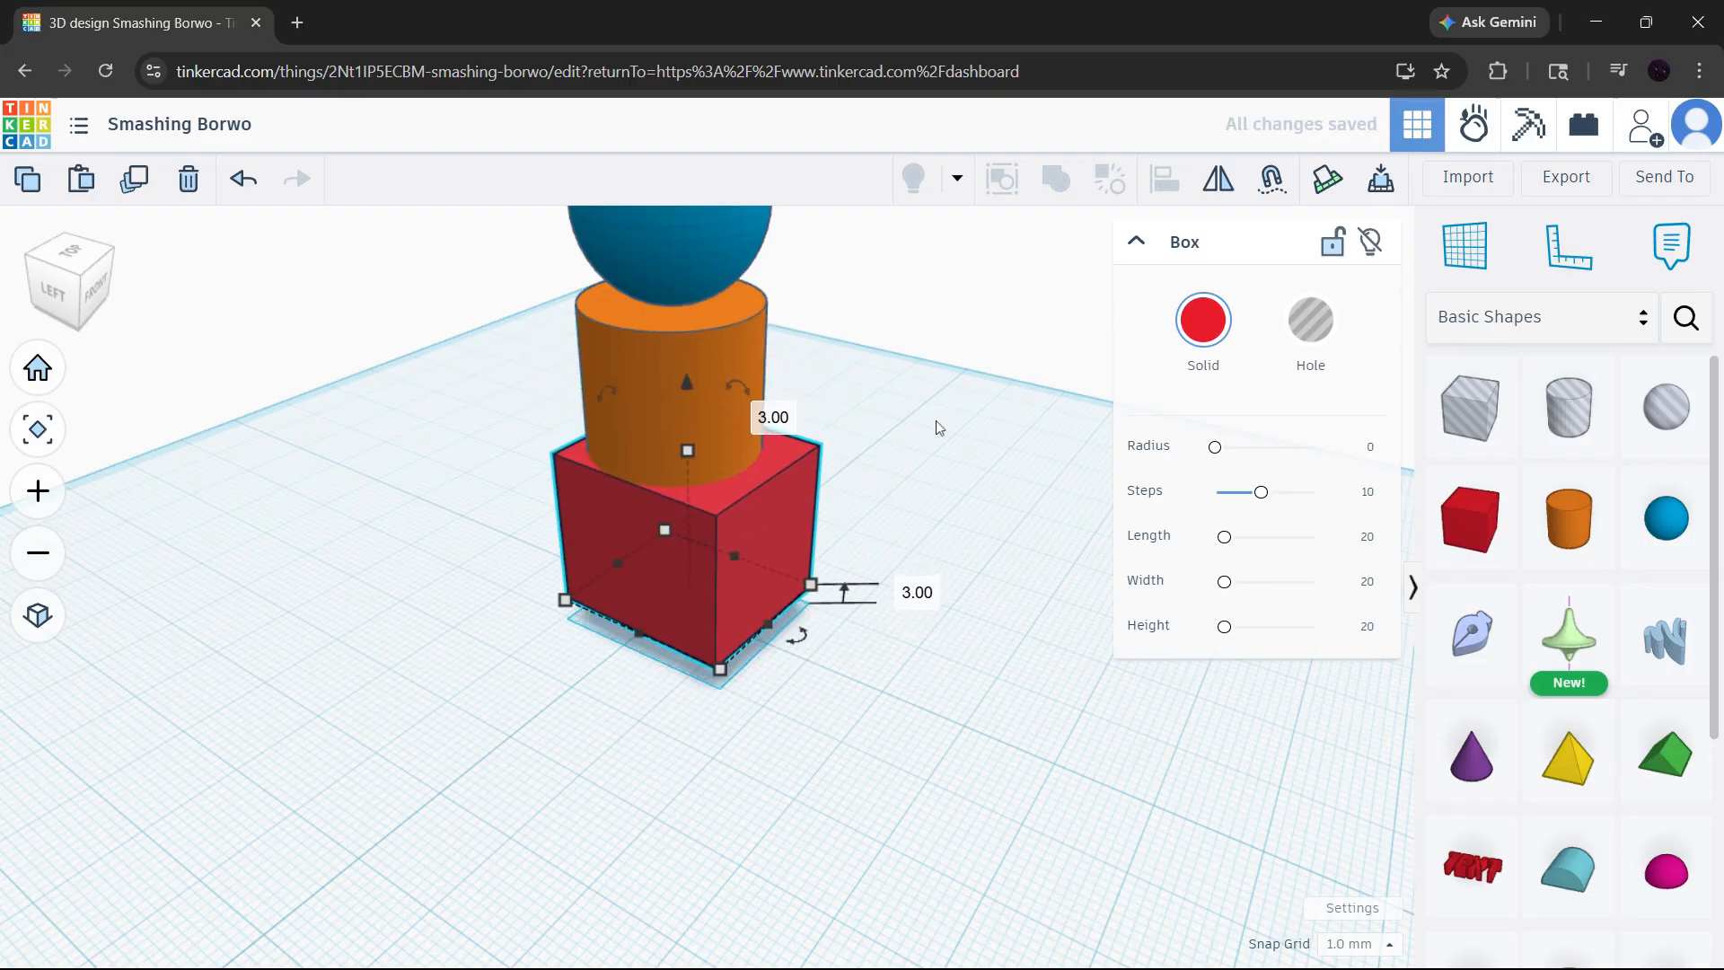
Undo the changes made to the red box and the placement of the blue sphere.
{"action": "key", "text": "ctrl+z"}
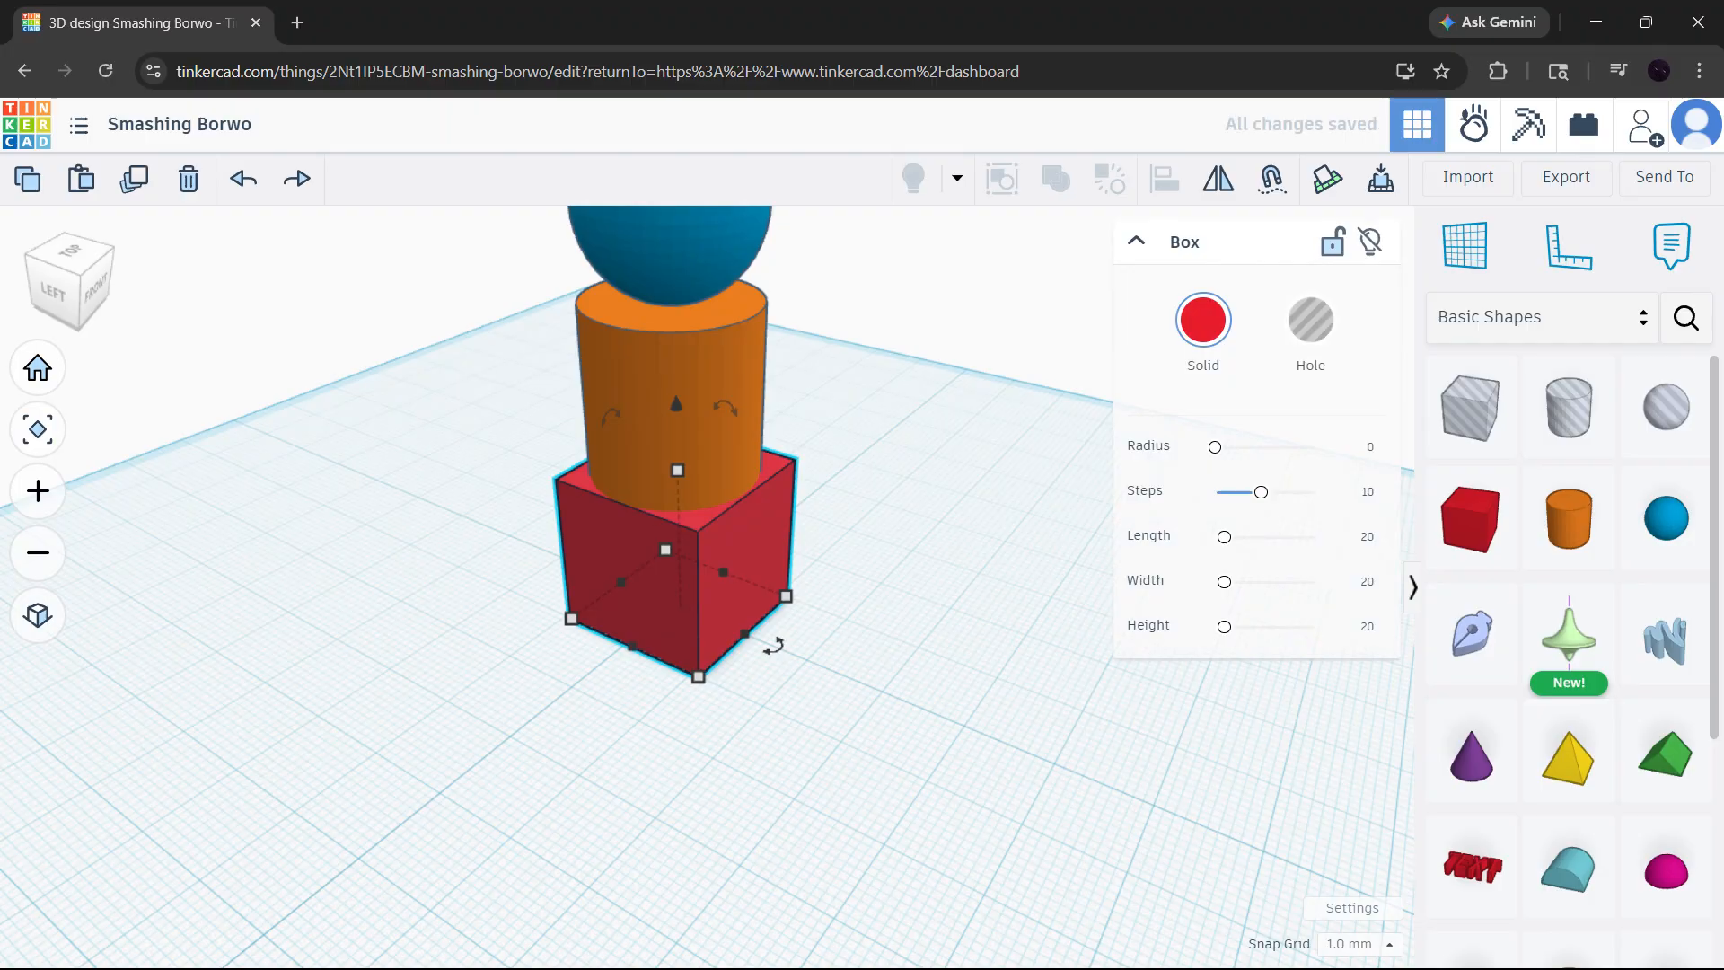
{"action": "key", "text": "ctrl+z"}
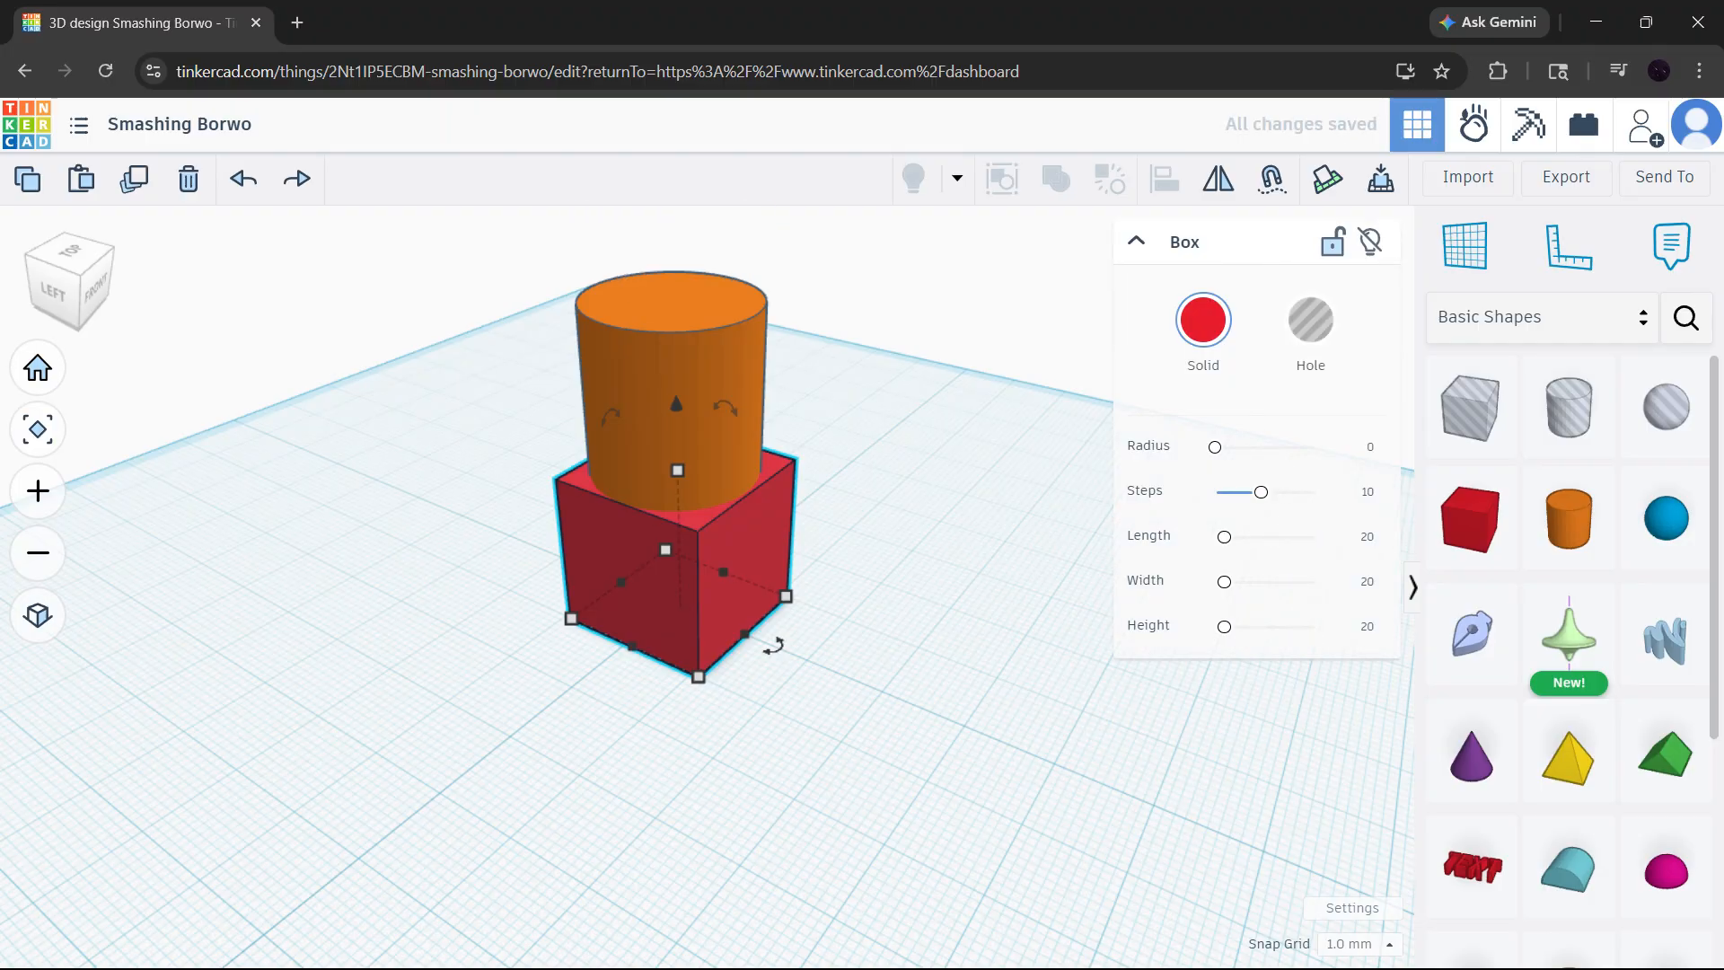
{"action": "left_click", "coordinate": [928, 437]}
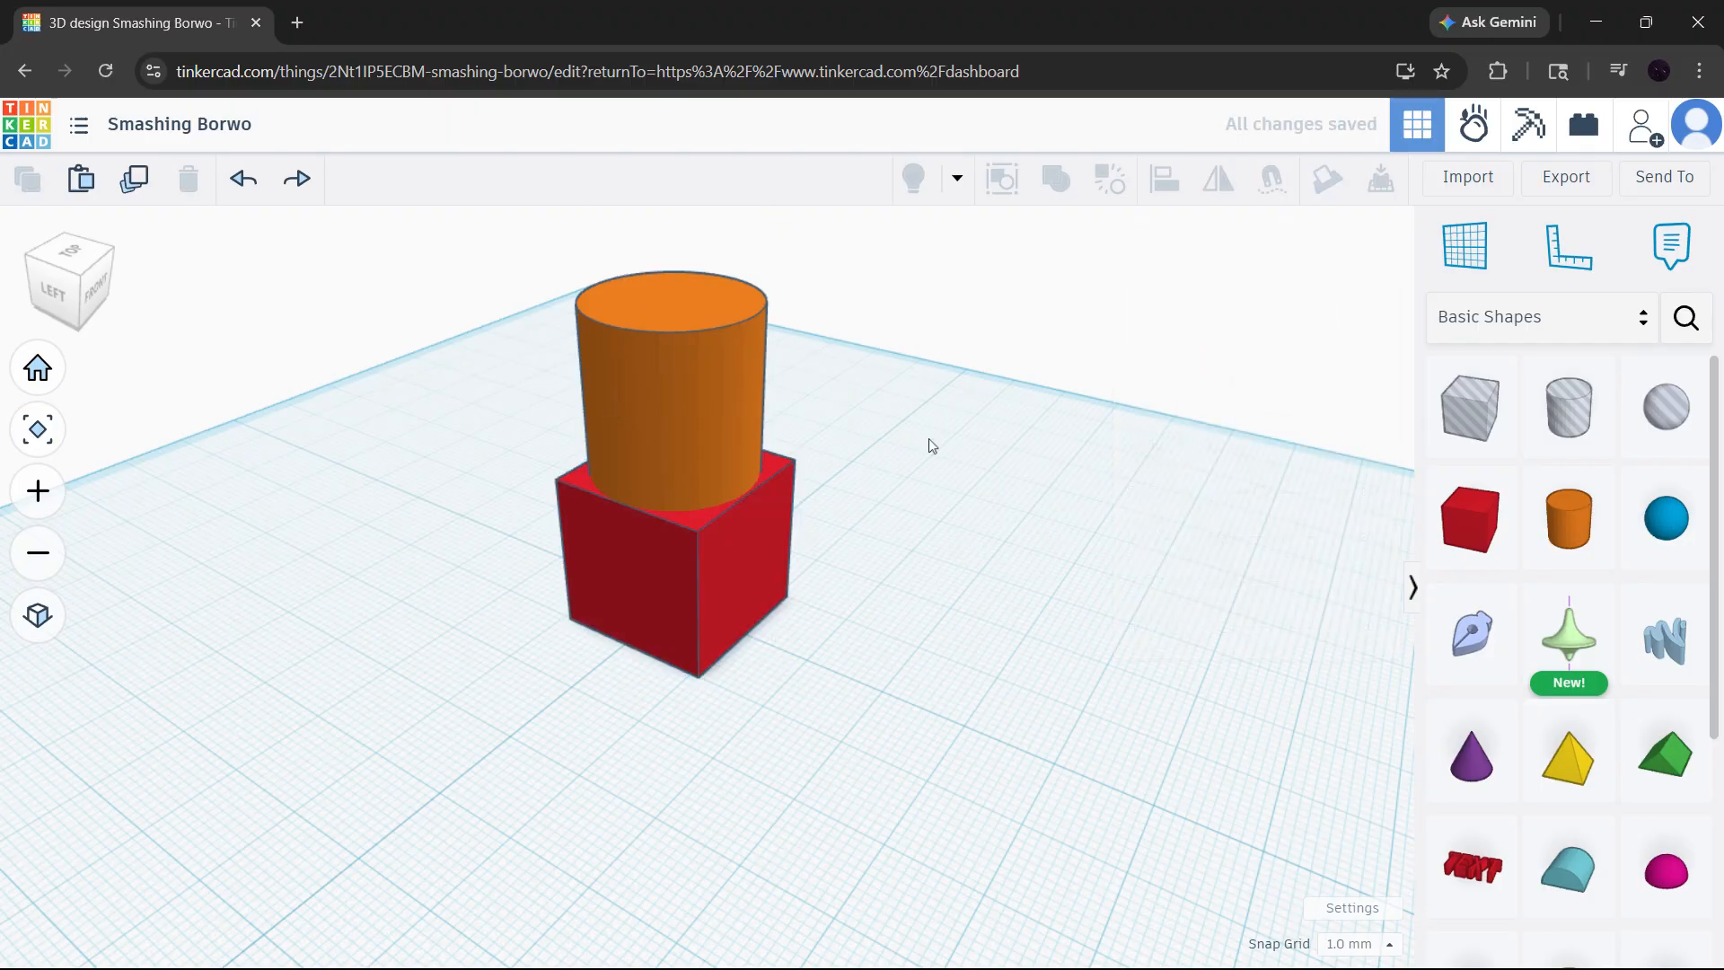
Round the red box's edges with a radius of 0.92.
{"action": "right_click_drag", "start_coordinate": [928, 438], "coordinate": [981, 514]}
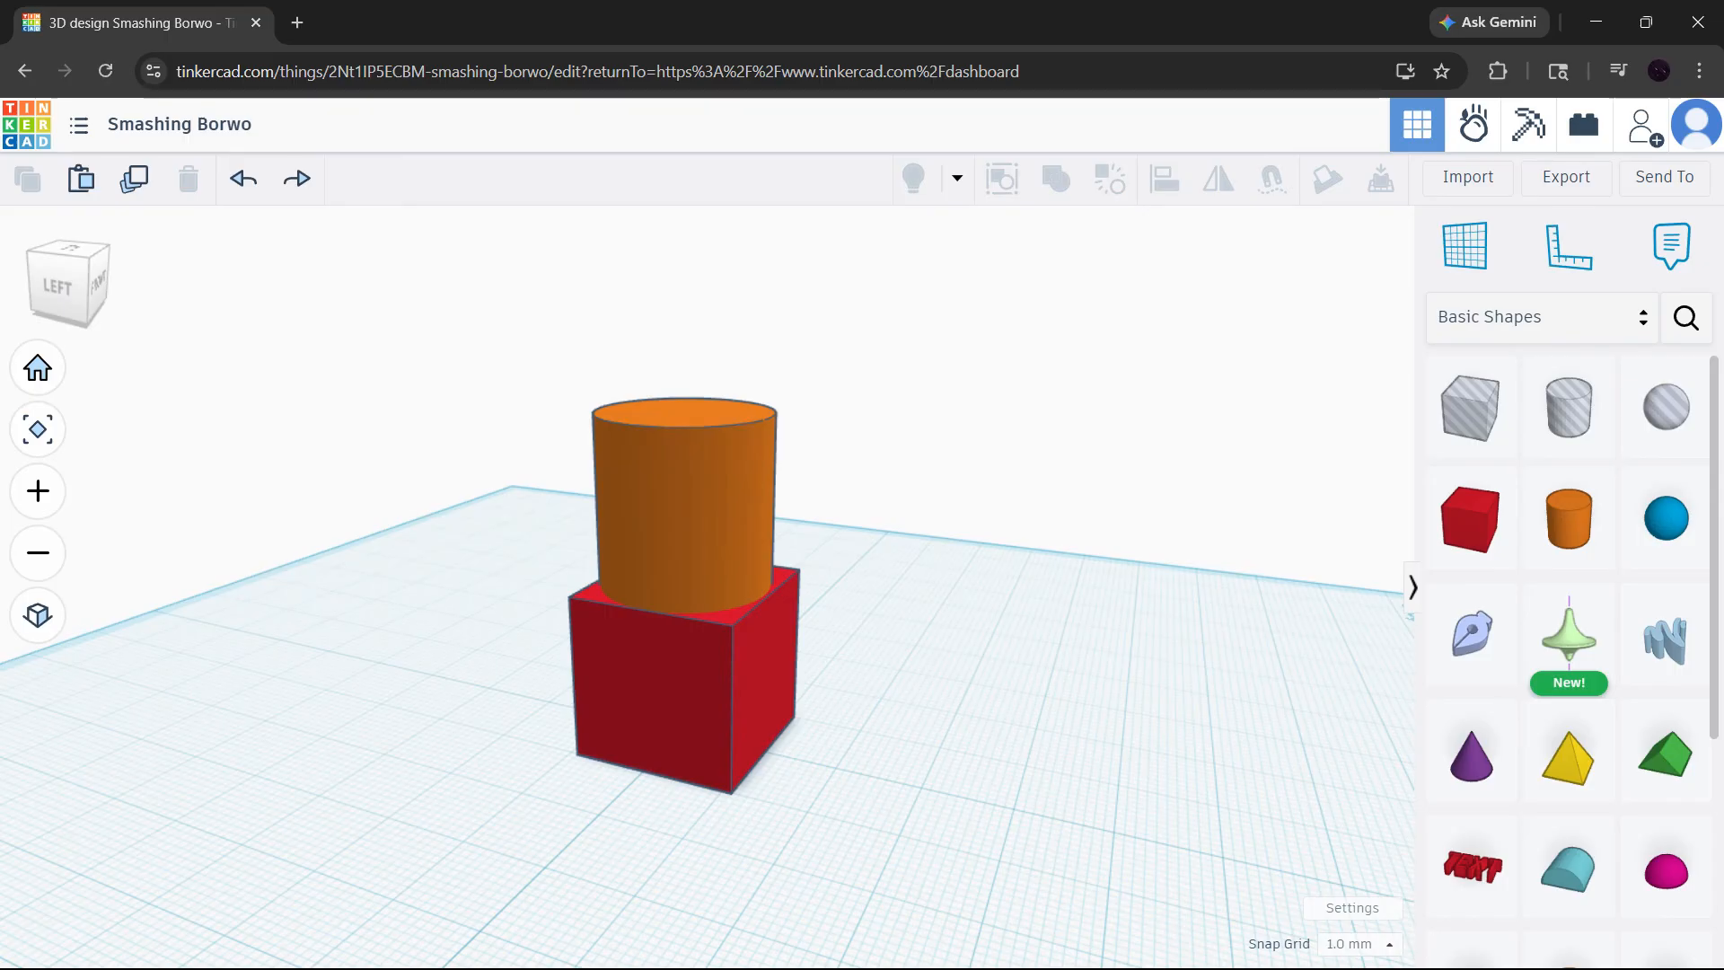
{"action": "left_click", "coordinate": [759, 744]}
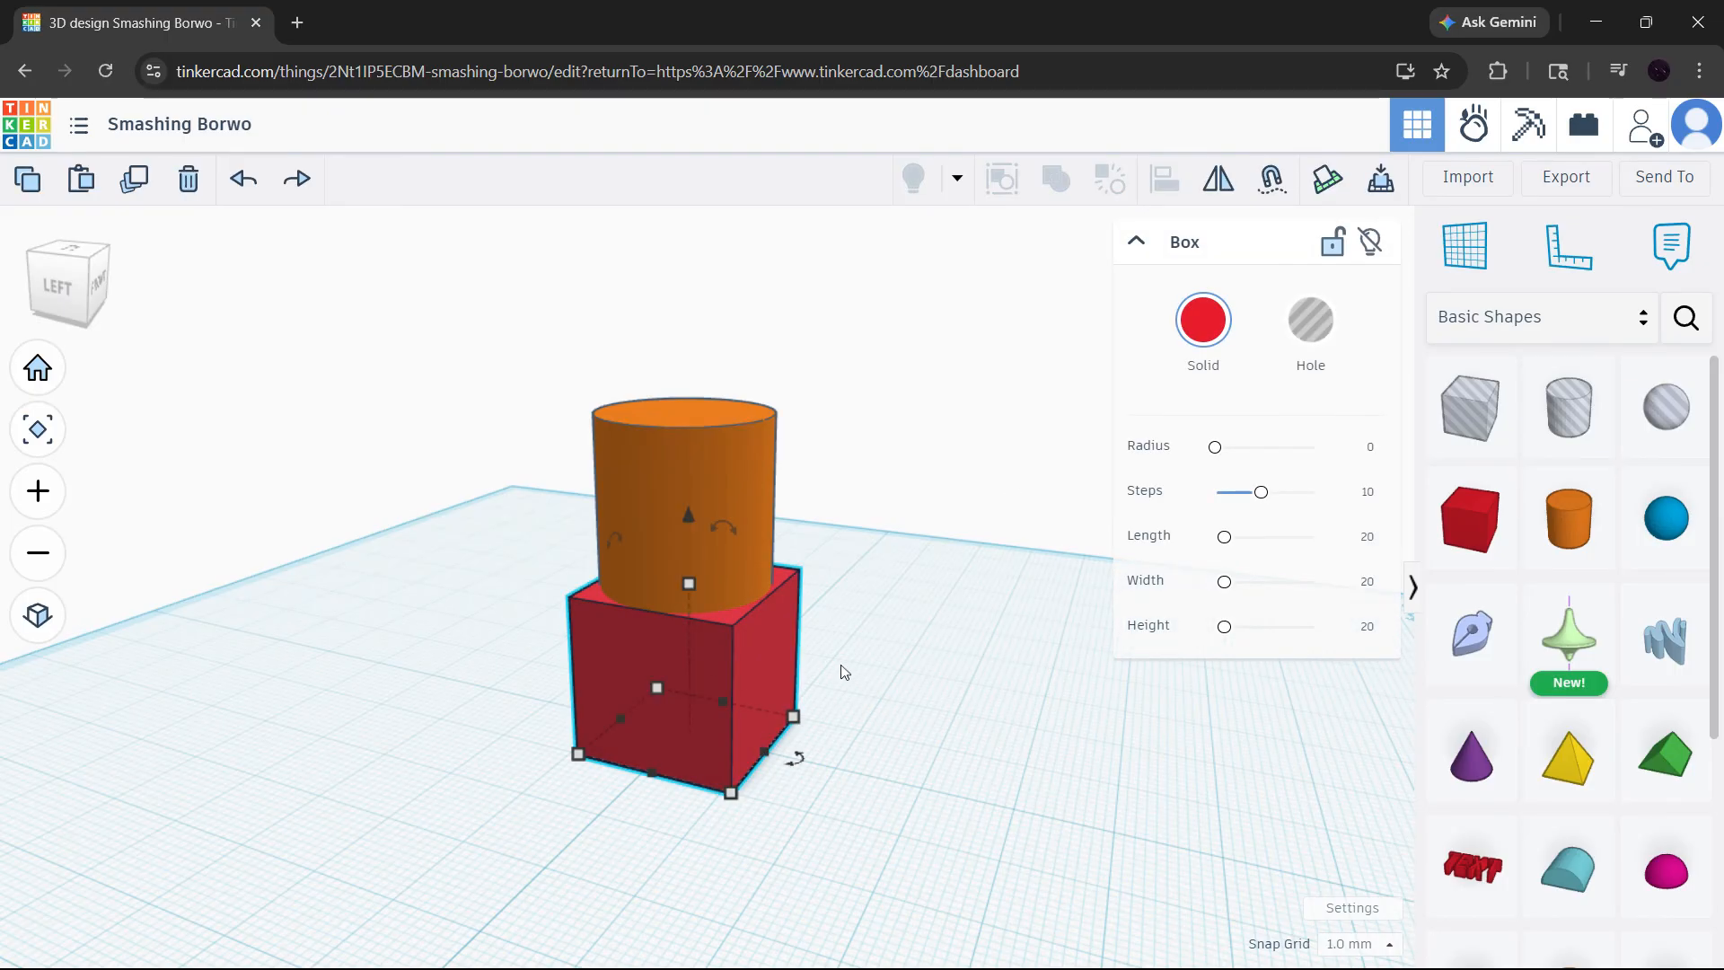
{"action": "mouse_move", "coordinate": [1219, 447]}
{"action": "left_mouse_down"}
{"action": "mouse_move", "coordinate": [1228, 468]}
{"action": "mouse_move", "coordinate": [1219, 447]}
{"action": "left_mouse_up"}
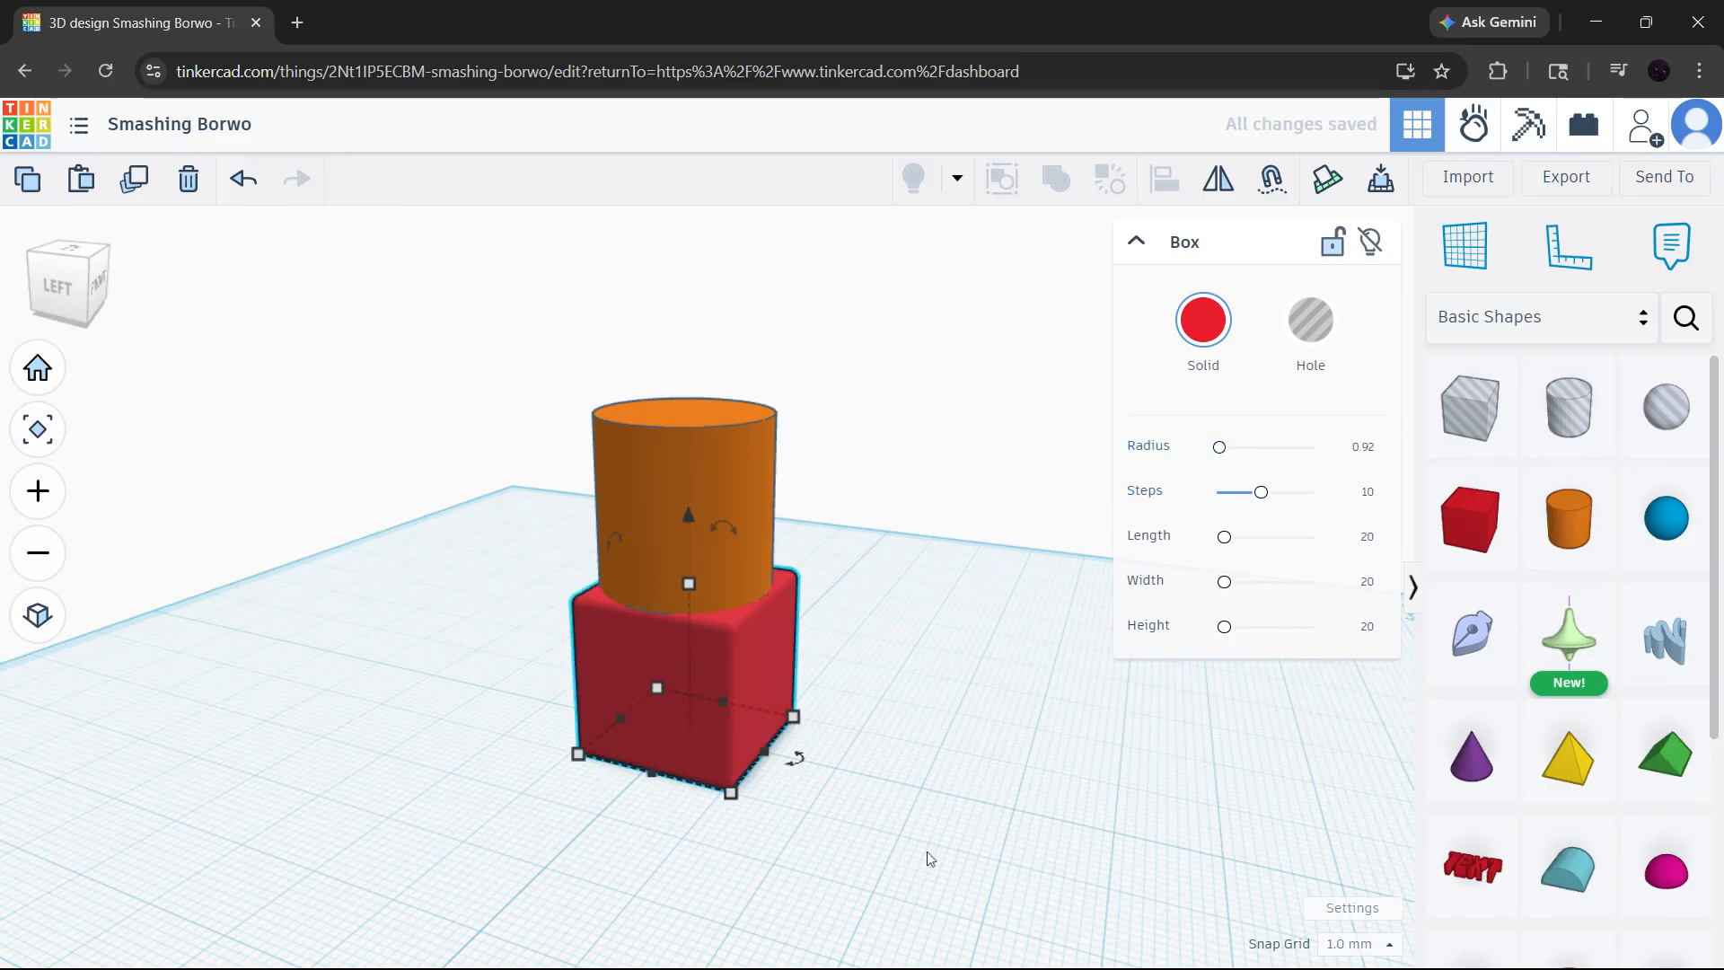
Combine the box and the cylinder into one shape with a Union group.
{"action": "left_click_drag", "start_coordinate": [927, 851], "coordinate": [456, 337]}
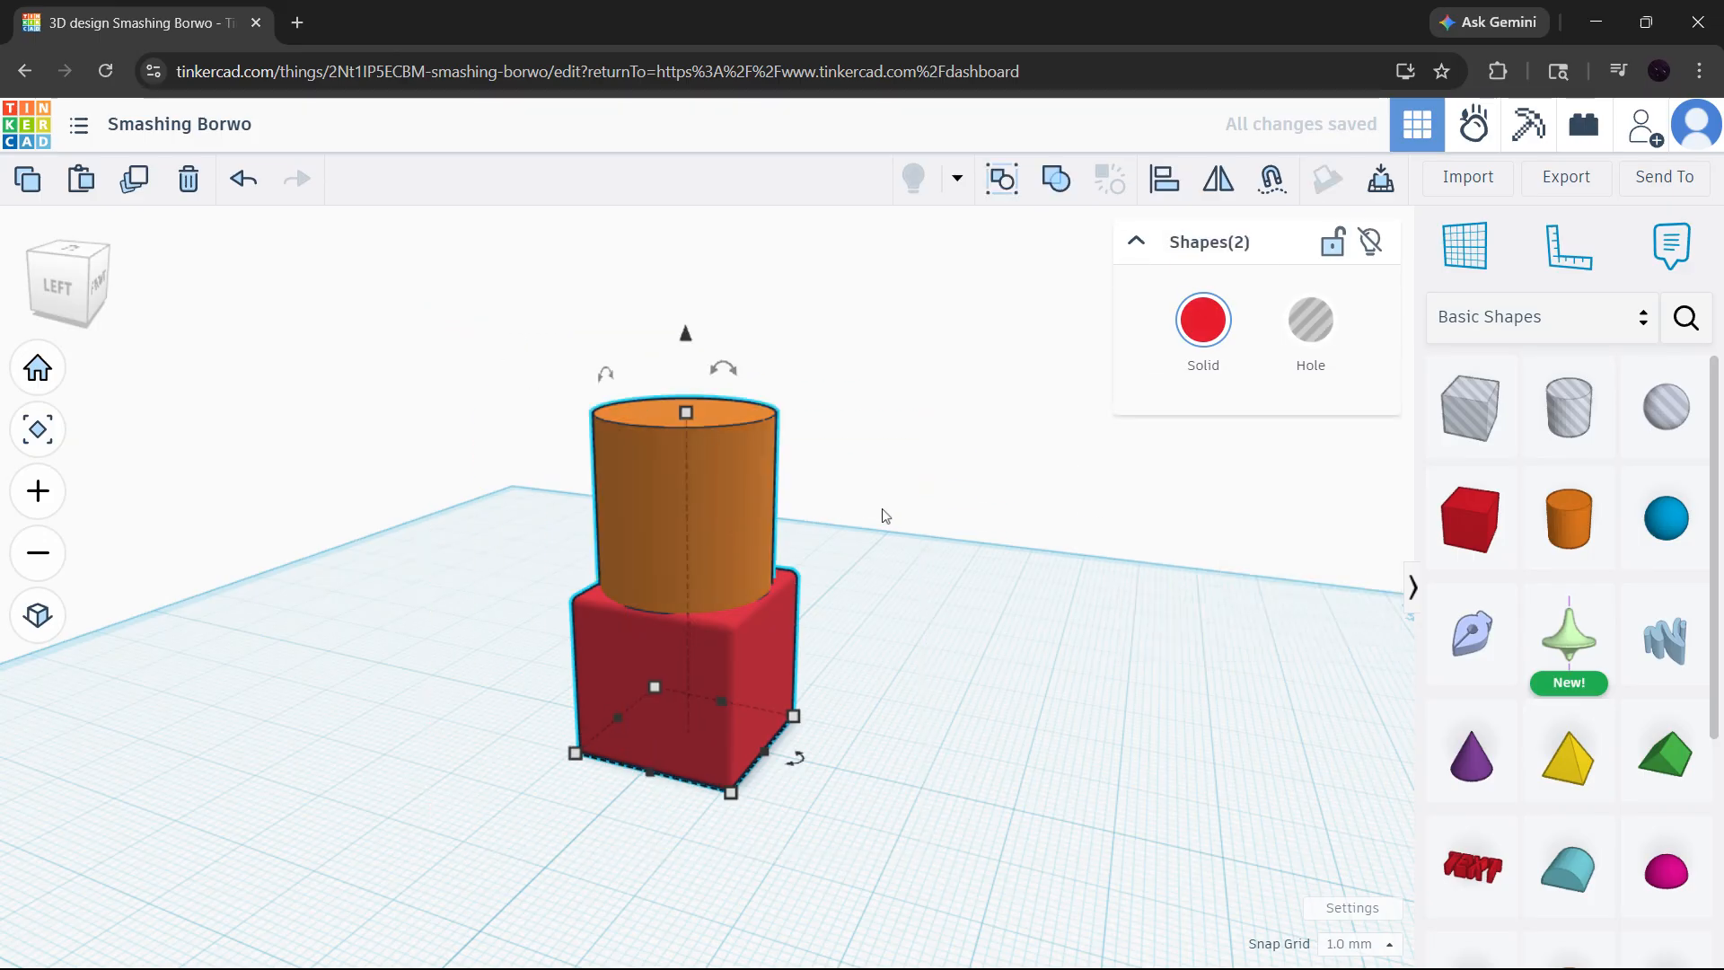
{"action": "right_click_drag", "start_coordinate": [882, 515], "coordinate": [1014, 222]}
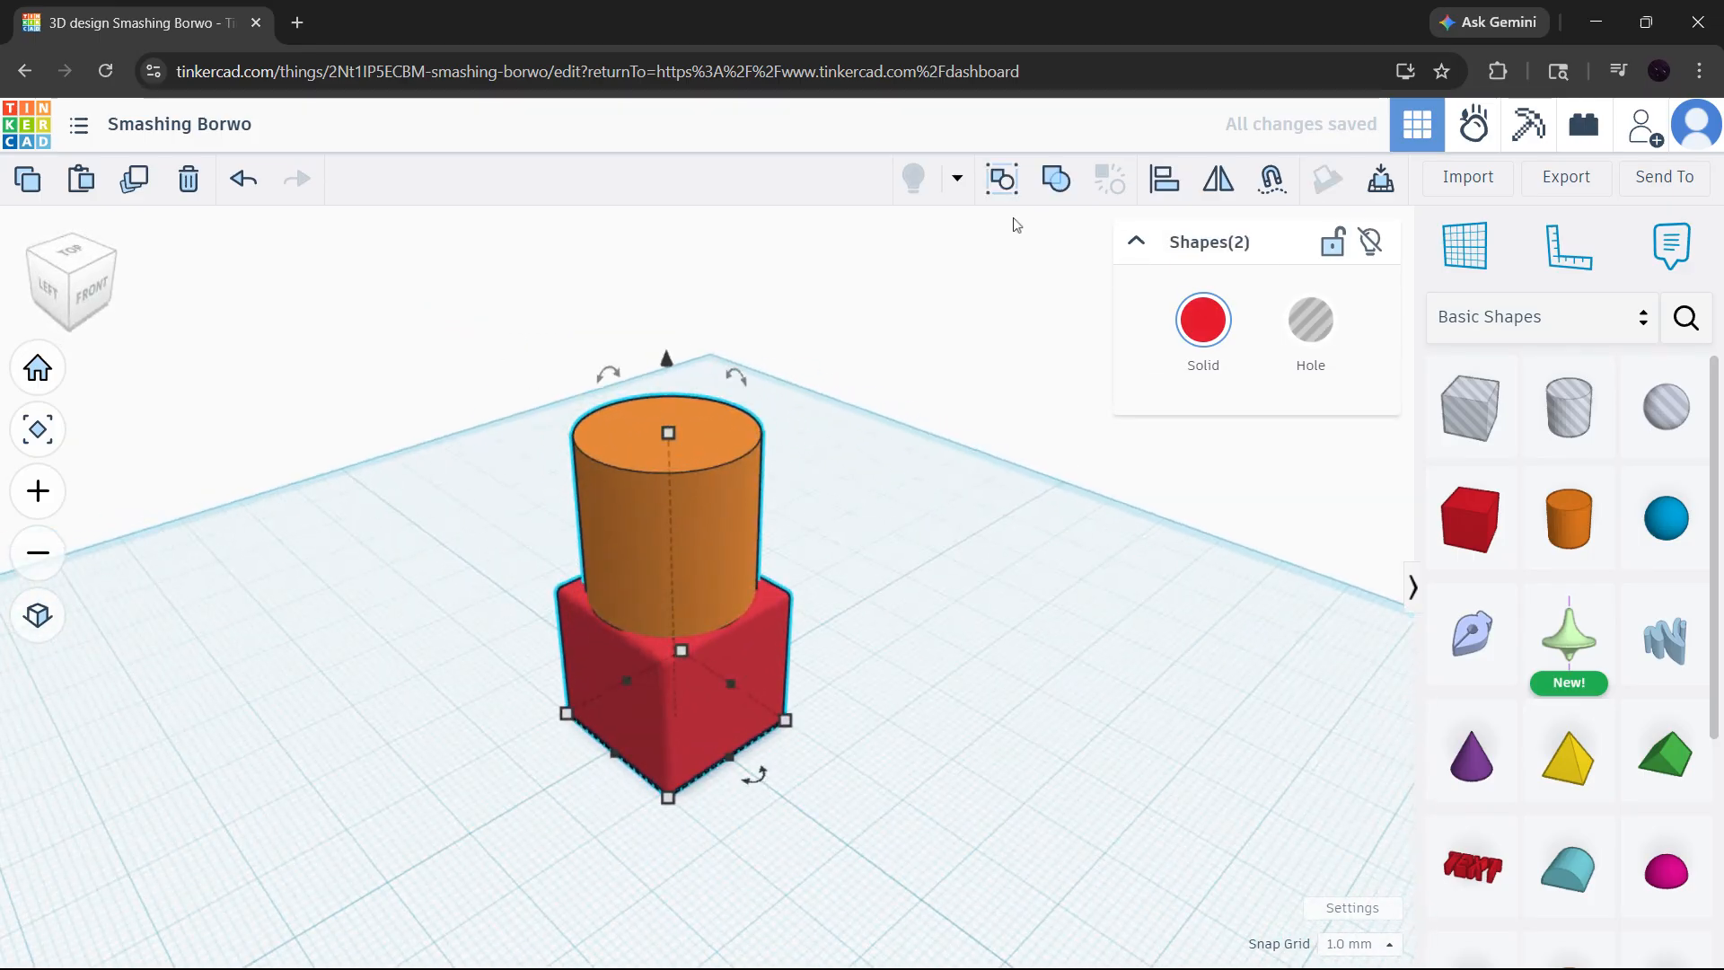
{"action": "left_click", "coordinate": [1054, 184]}
{"action": "left_click", "coordinate": [919, 535]}
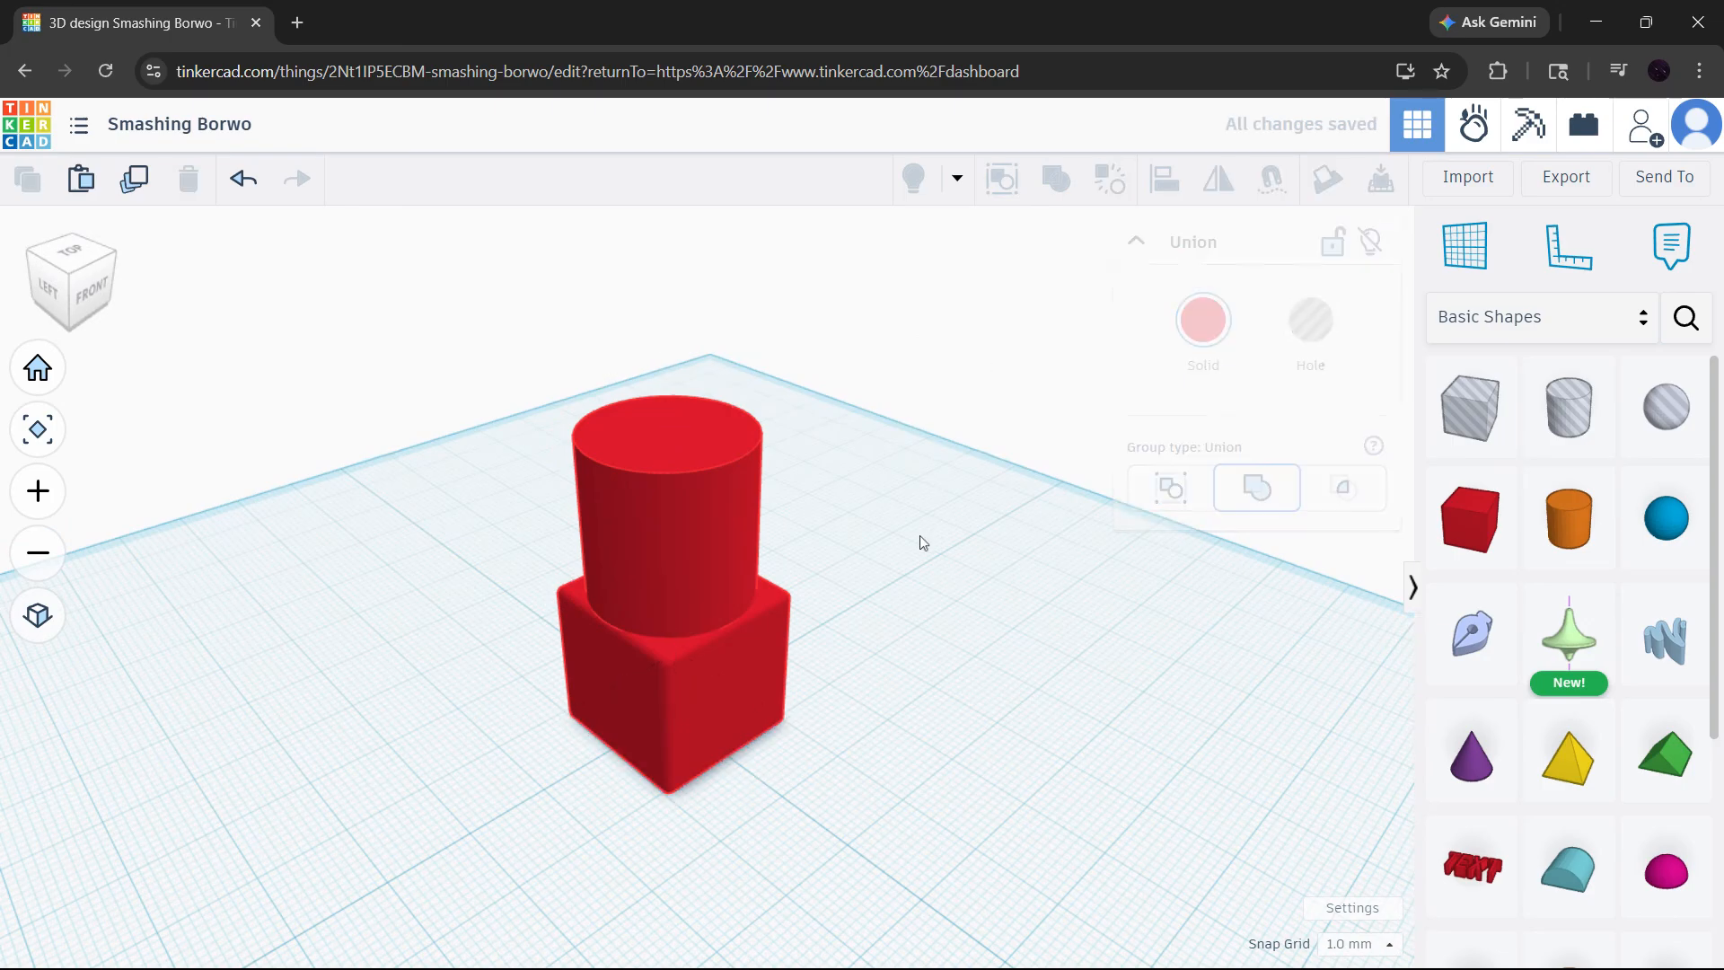
Shift the combined shape about 1 mm and 2 mm across the workplane, and undo both the shift and the union.
{"action": "right_click_drag", "start_coordinate": [919, 536], "coordinate": [752, 575]}
{"action": "mouse_move", "coordinate": [665, 584]}
{"action": "left_mouse_down"}
{"action": "mouse_move", "coordinate": [646, 596]}
{"action": "mouse_move", "coordinate": [704, 654]}
{"action": "mouse_move", "coordinate": [744, 557]}
{"action": "mouse_move", "coordinate": [670, 593]}
{"action": "left_mouse_up"}
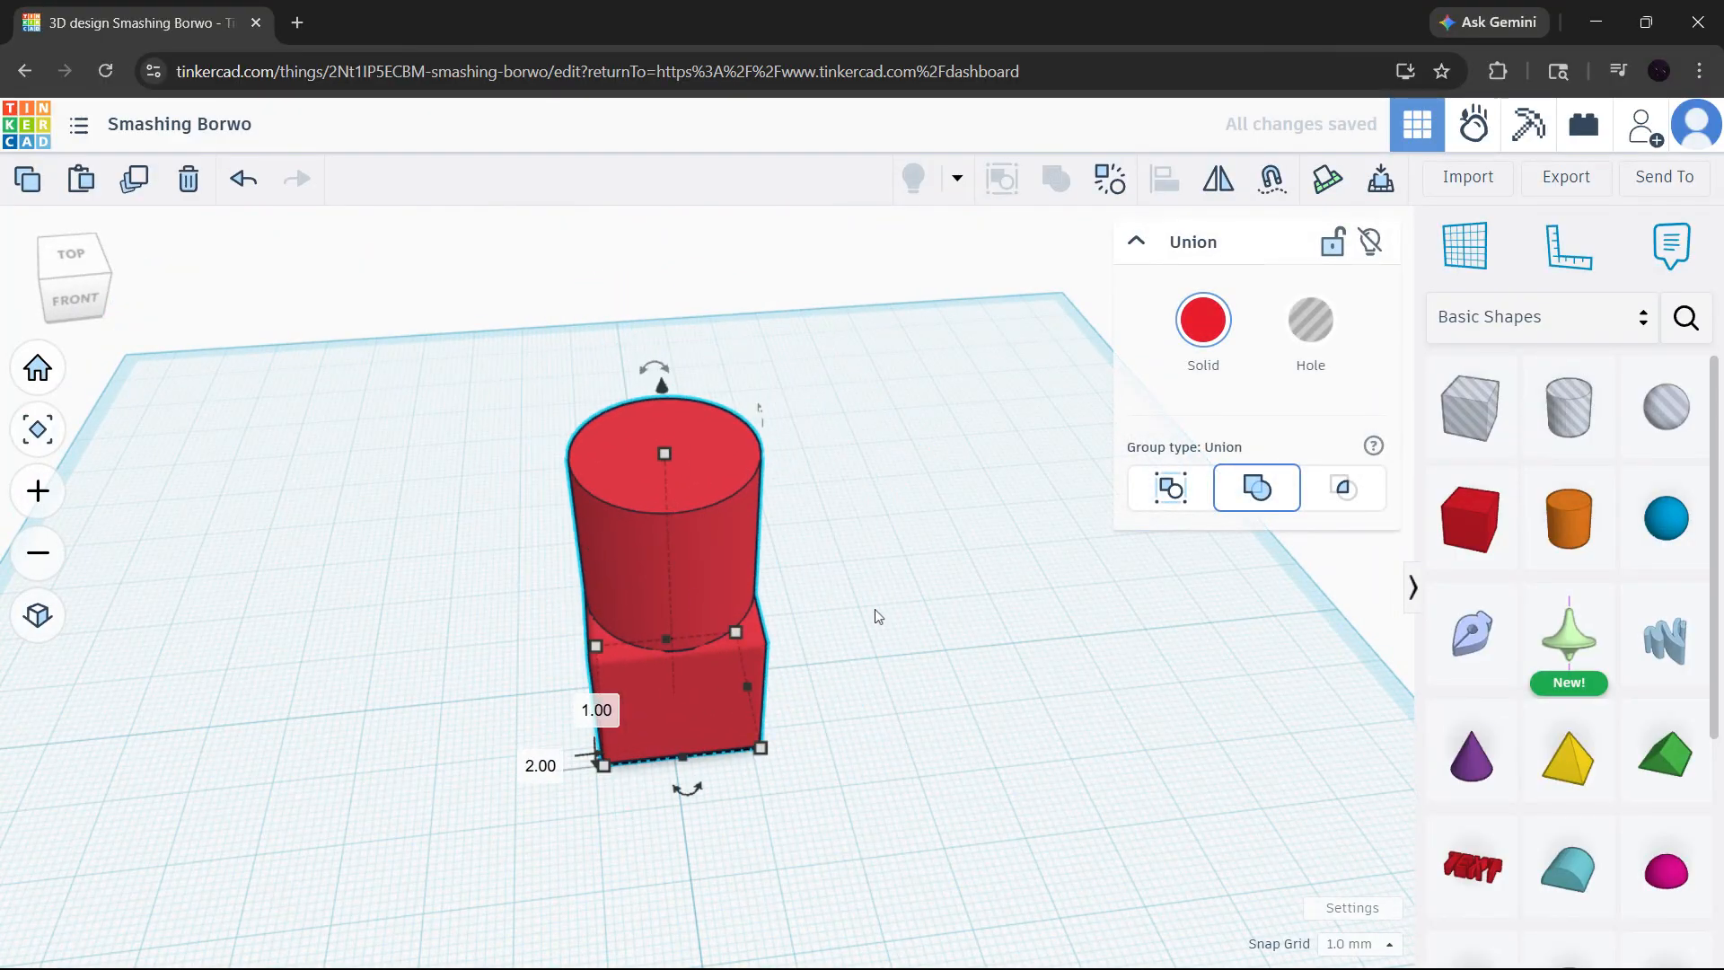
{"action": "key", "text": "ctrl+z"}
{"action": "key", "text": "ctrl+z"}
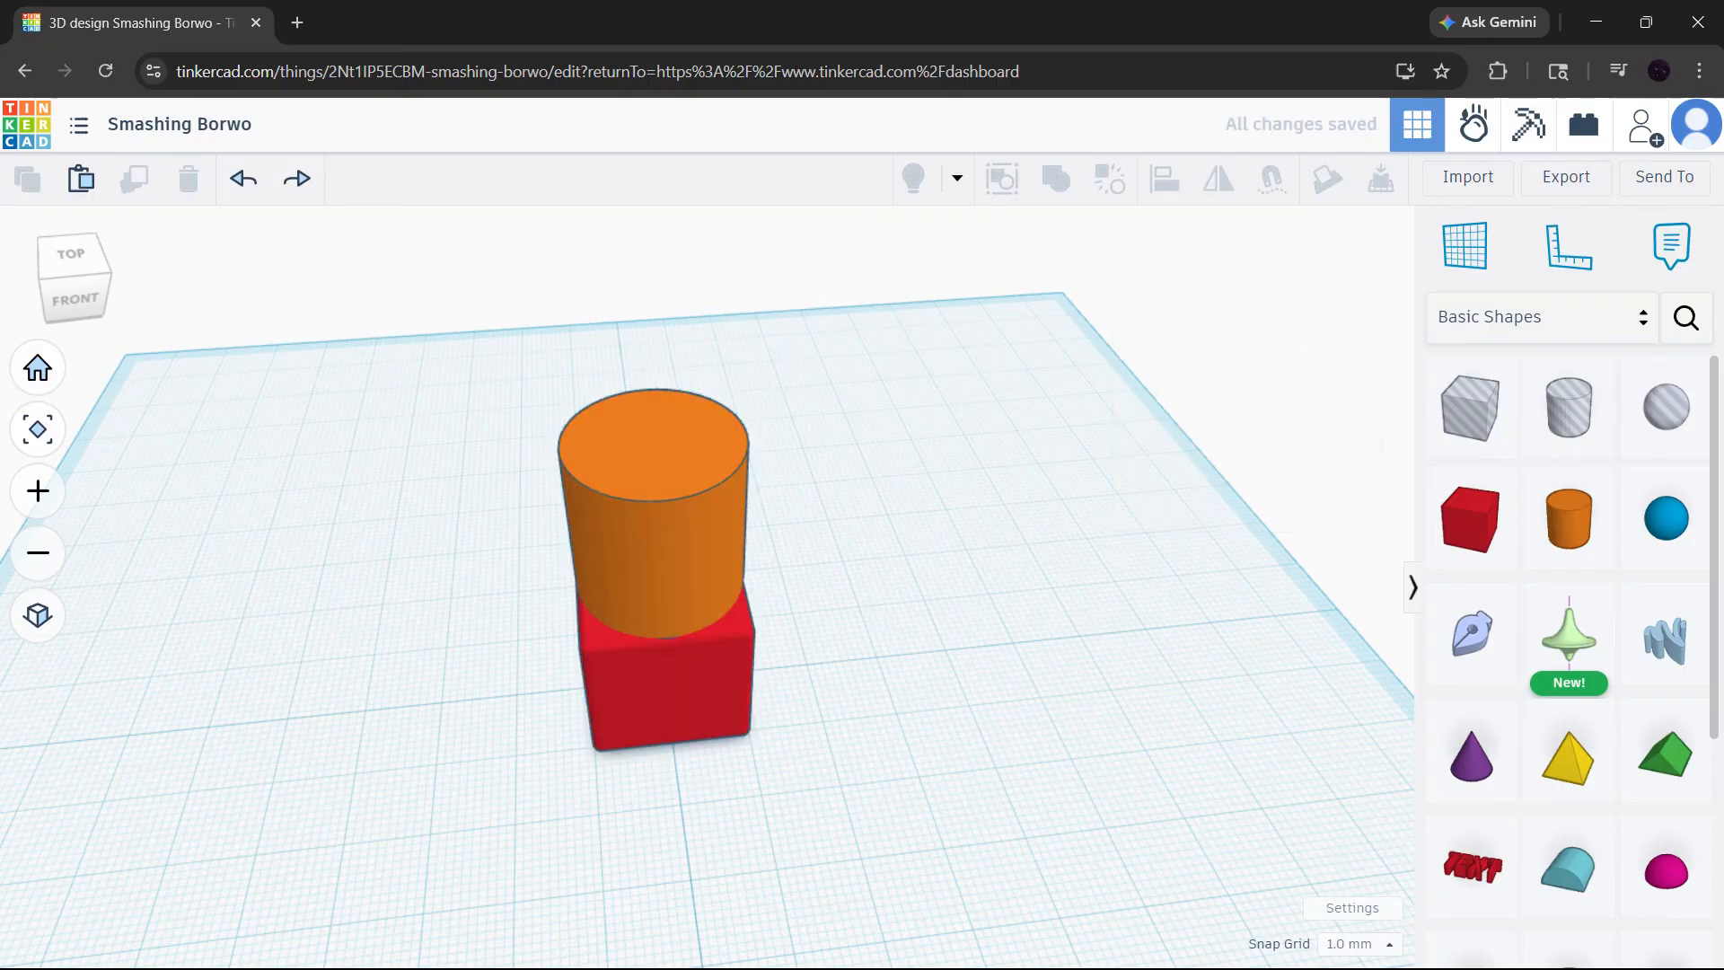
Turn the cylinder into a hole and lower it 20 mm into the box.
{"action": "left_click", "coordinate": [677, 549]}
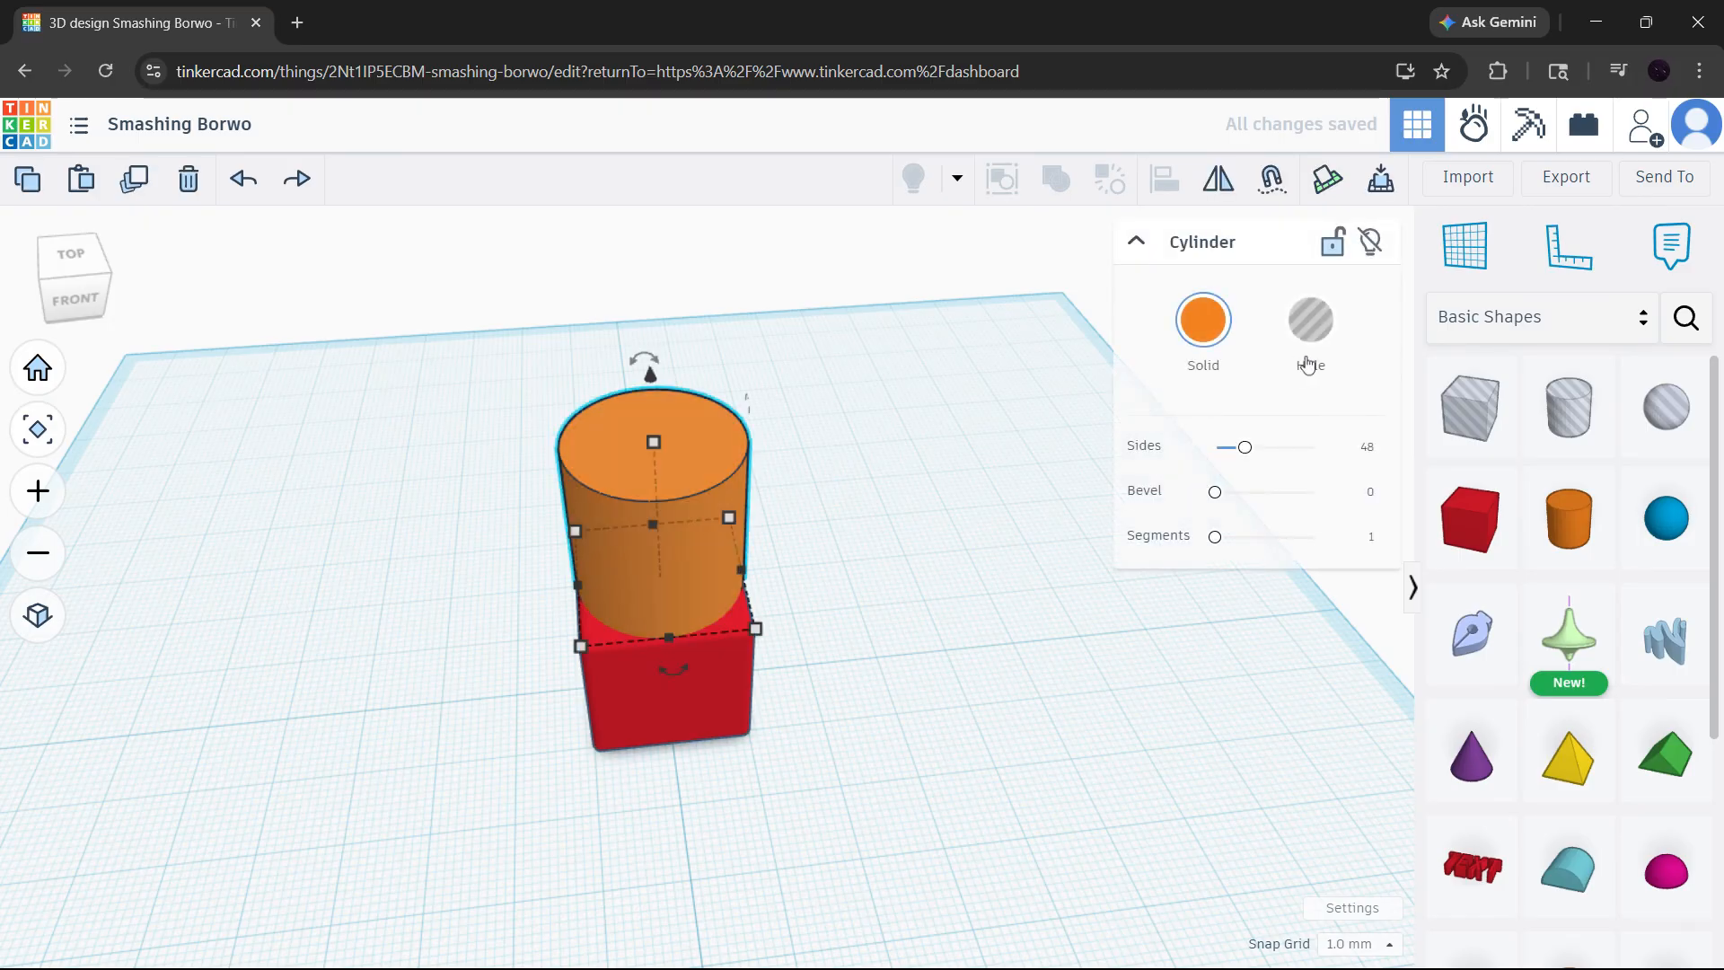
{"action": "left_click", "coordinate": [1310, 325]}
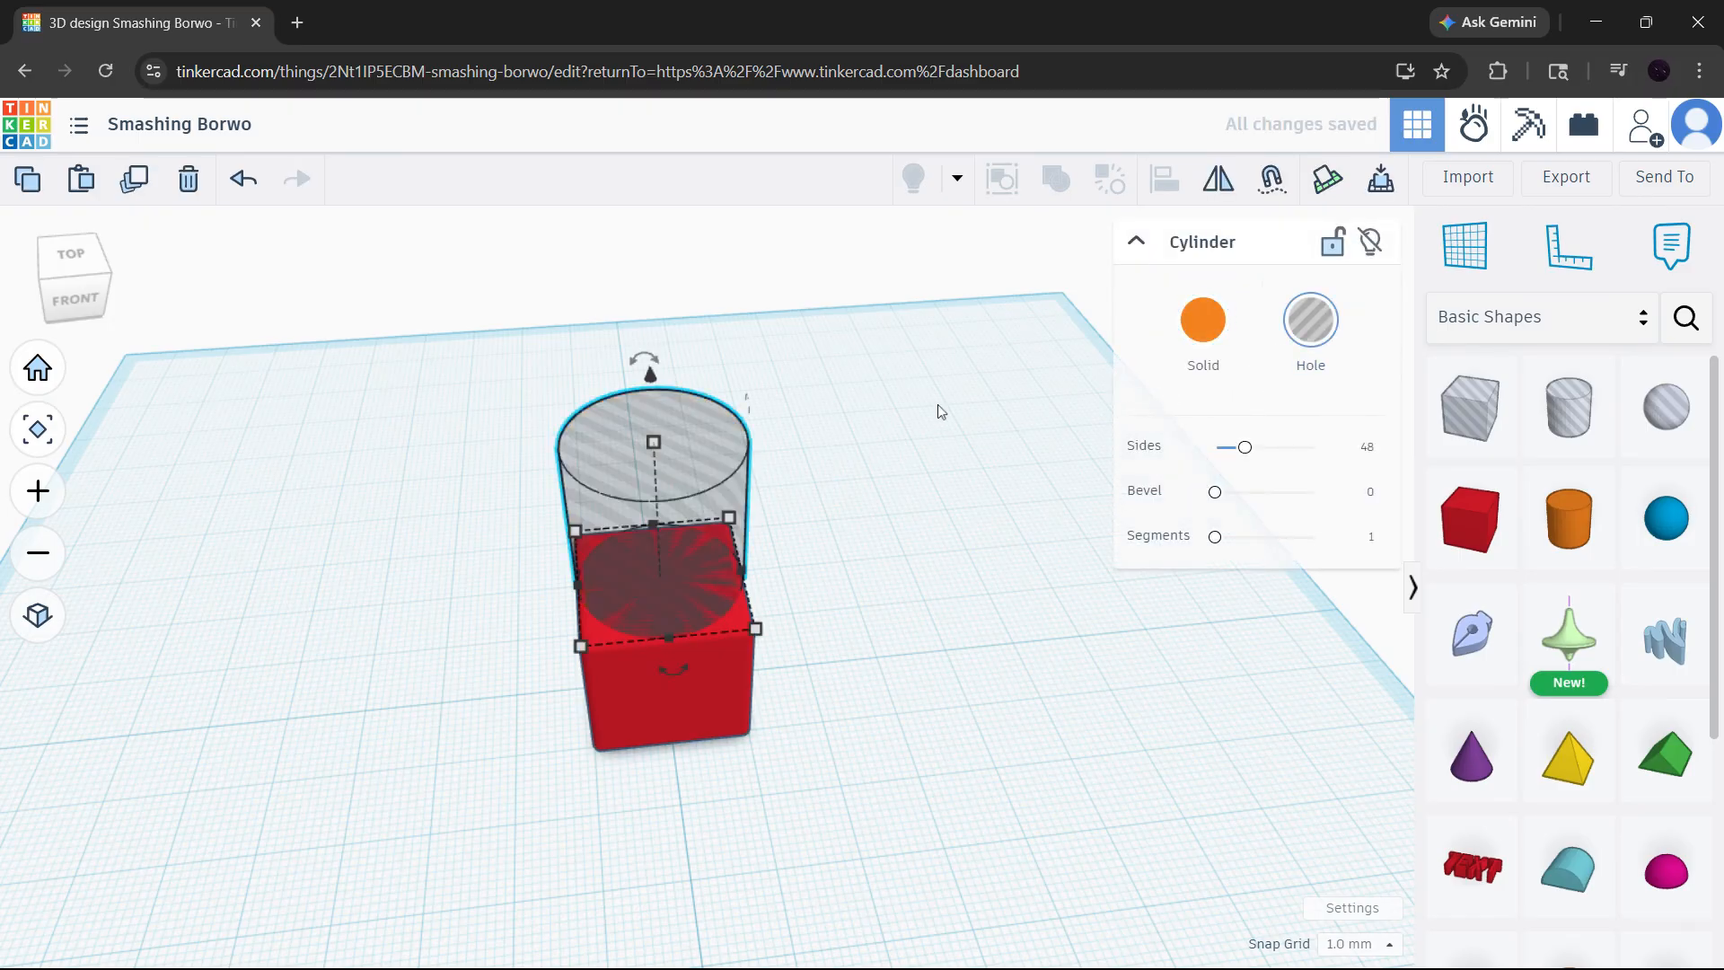
{"action": "left_click_drag", "start_coordinate": [651, 375], "coordinate": [643, 527]}
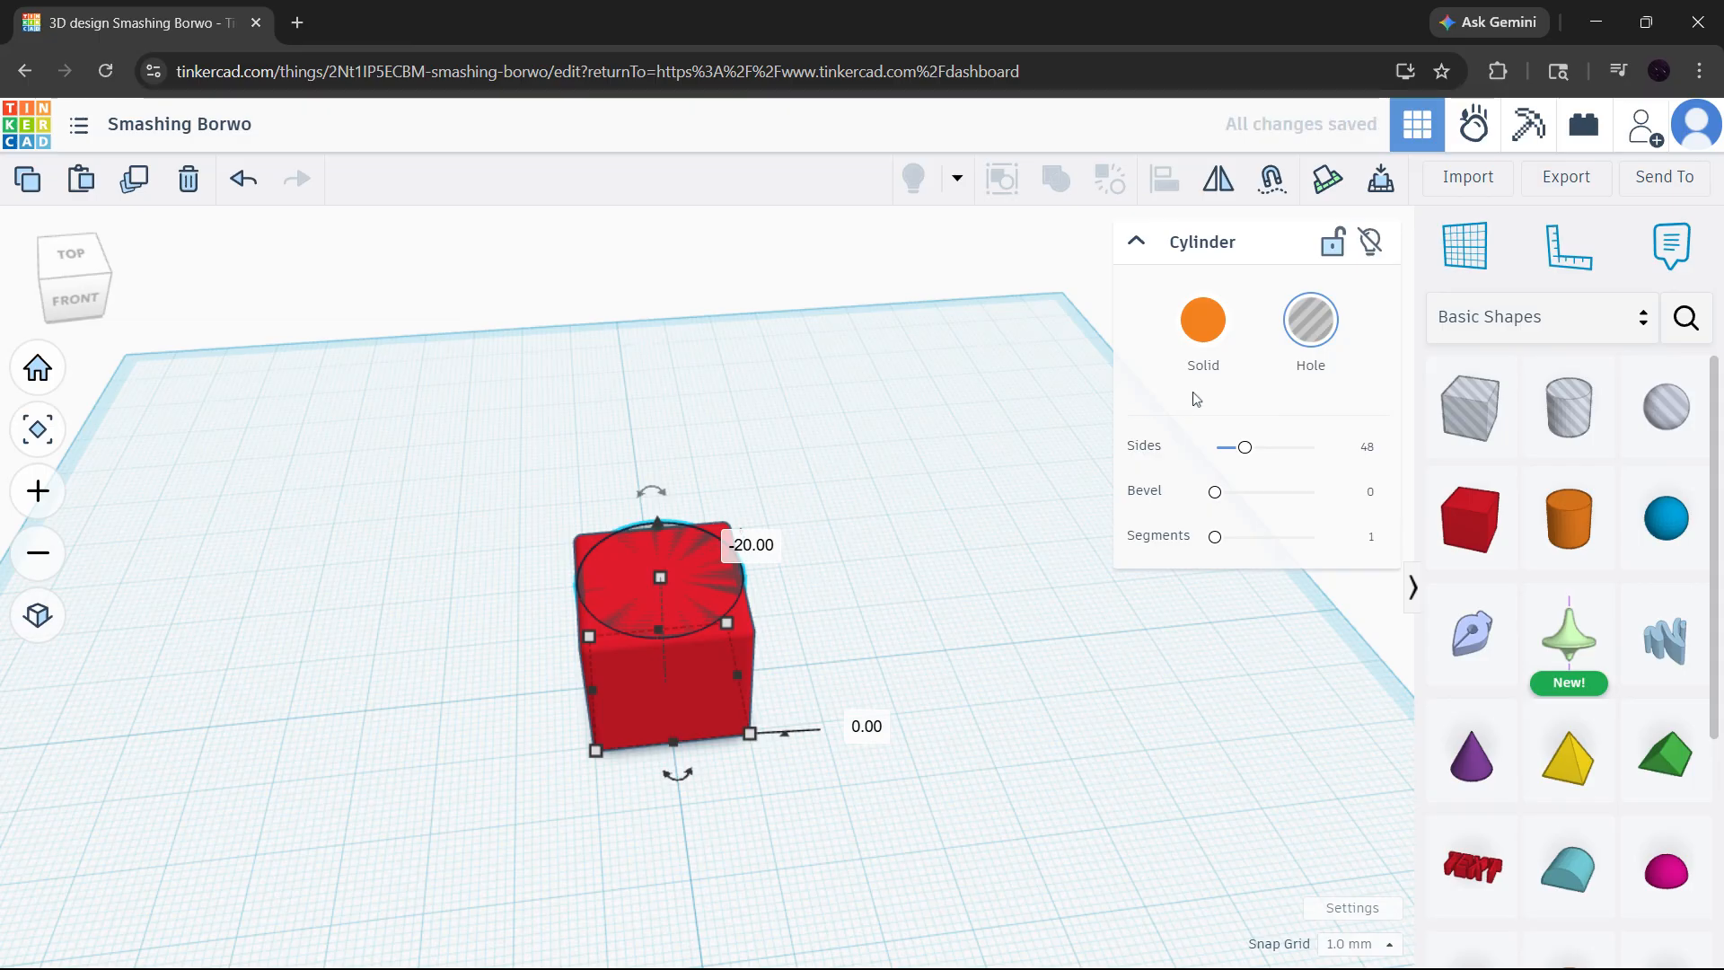
{"action": "left_click", "coordinate": [858, 474]}
Cut the cylindrical hole out of the box by combining both shapes with a Union group.
{"action": "left_click_drag", "start_coordinate": [872, 824], "coordinate": [557, 407]}
{"action": "left_click", "coordinate": [1058, 180]}
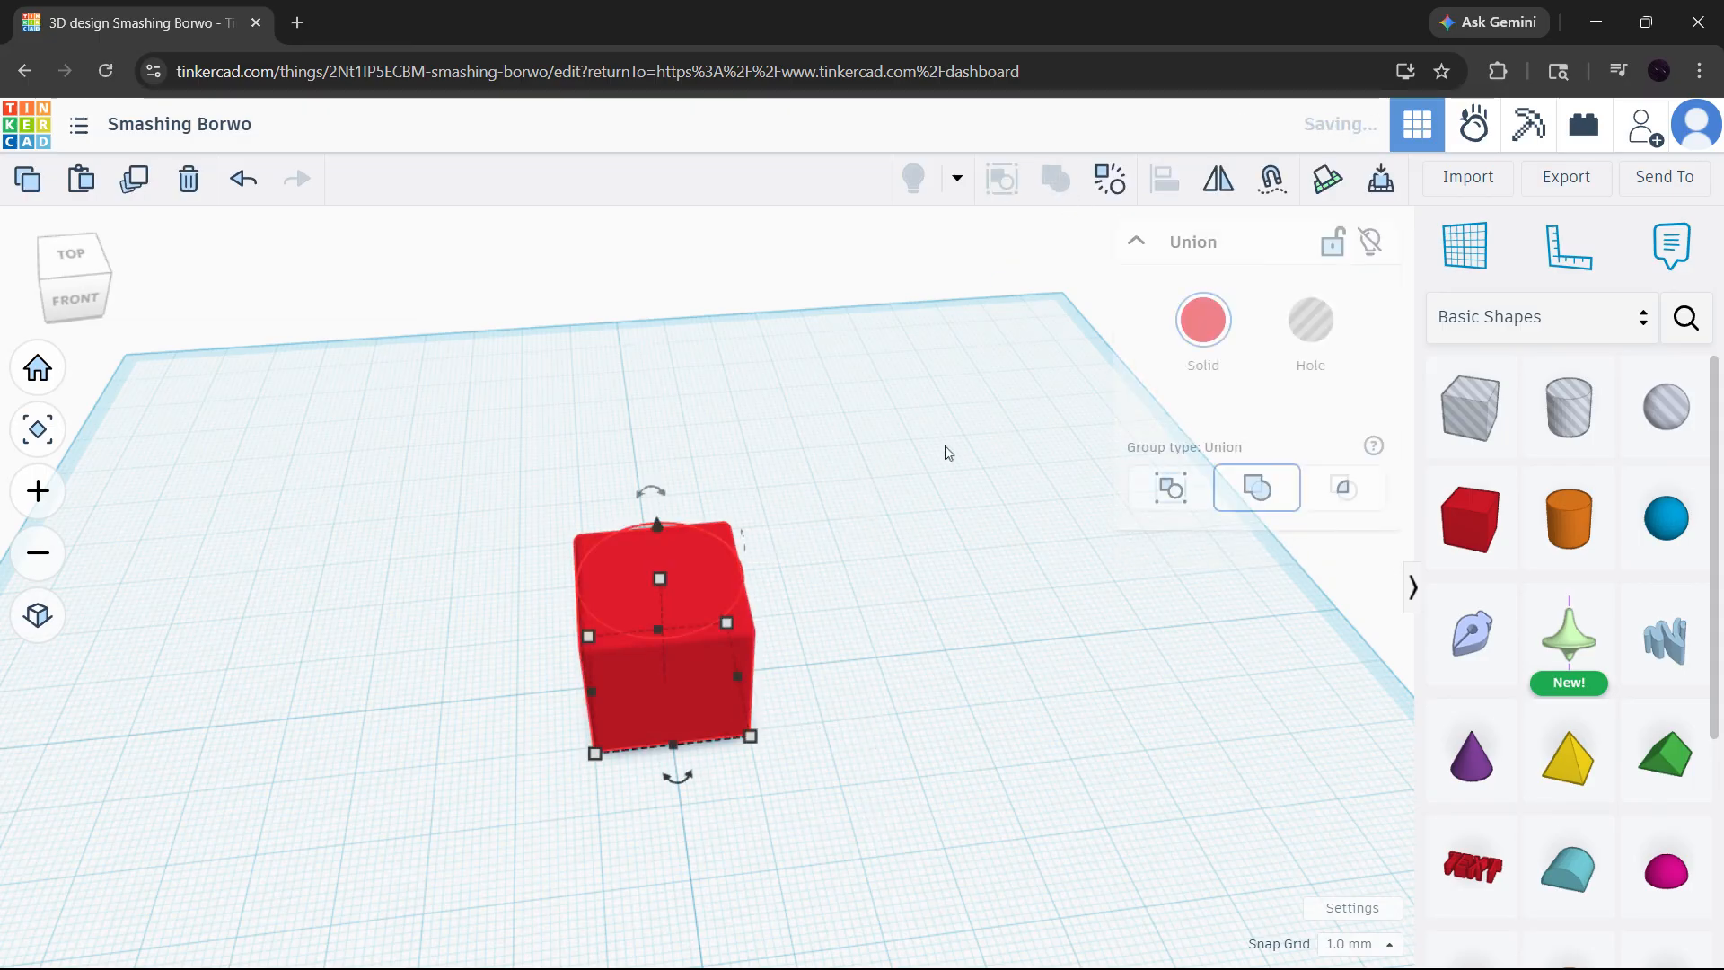
{"action": "left_click", "coordinate": [867, 526]}
{"action": "right_click_drag", "start_coordinate": [876, 511], "coordinate": [847, 574]}
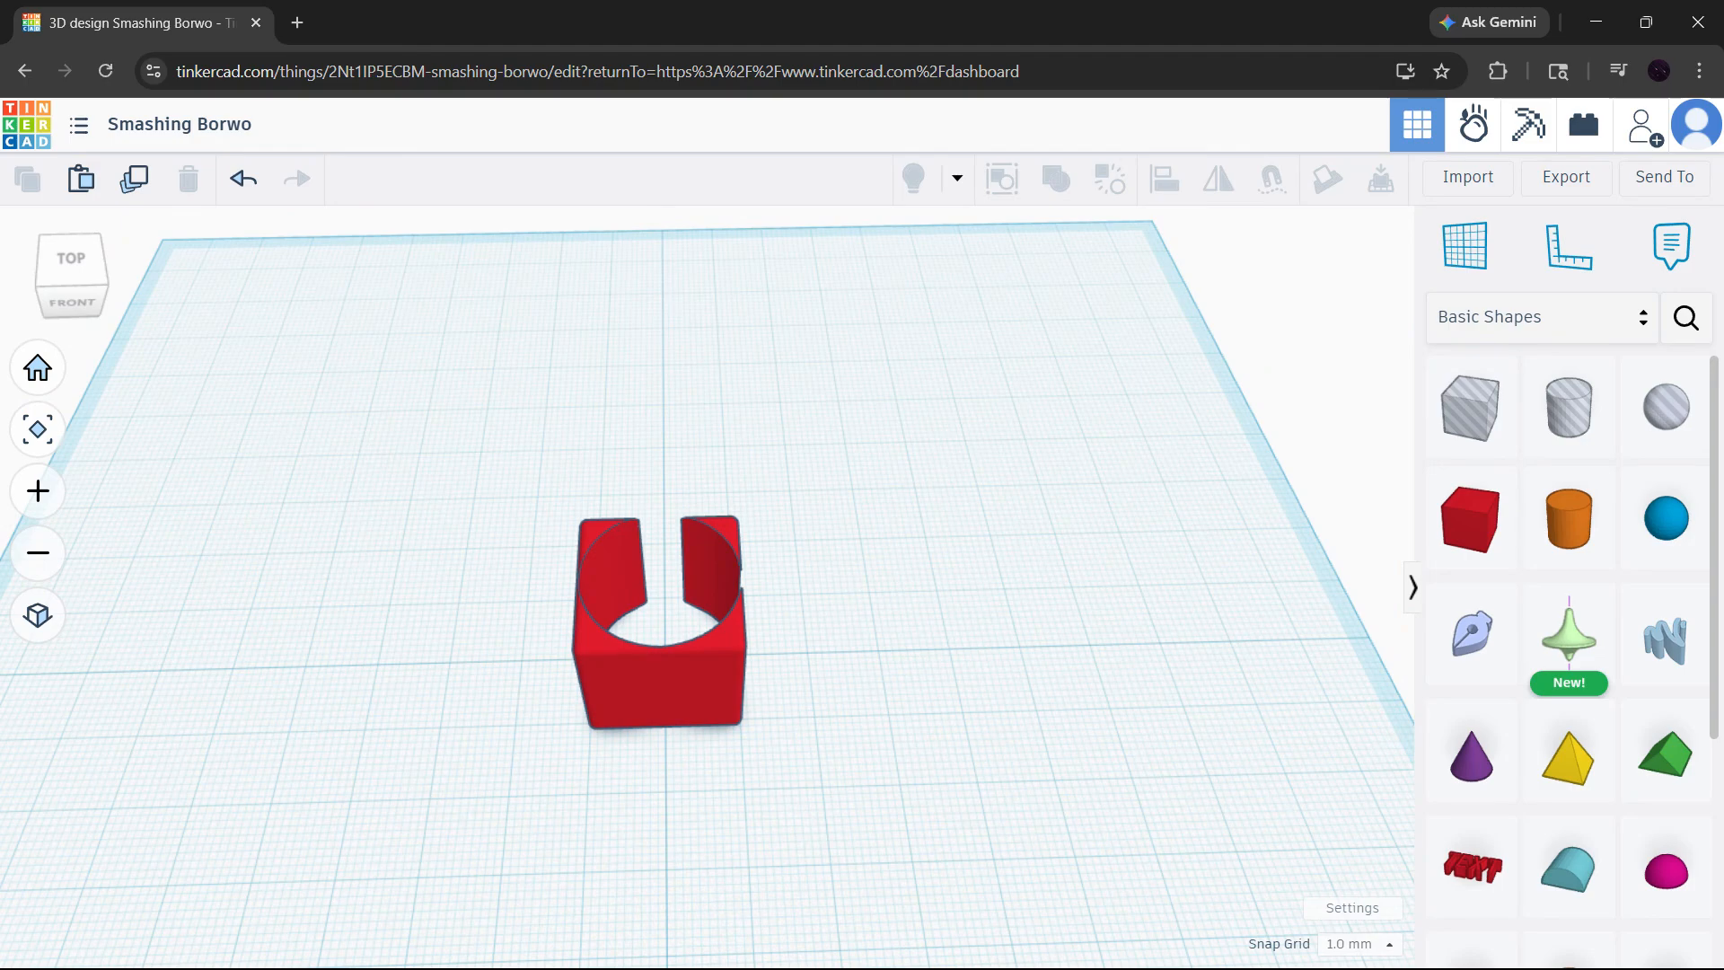
Undo the cut, the cylinder's lowering and its change to a hole.
{"action": "key", "text": "ctrl+z"}
{"action": "key", "text": "ctrl+z"}
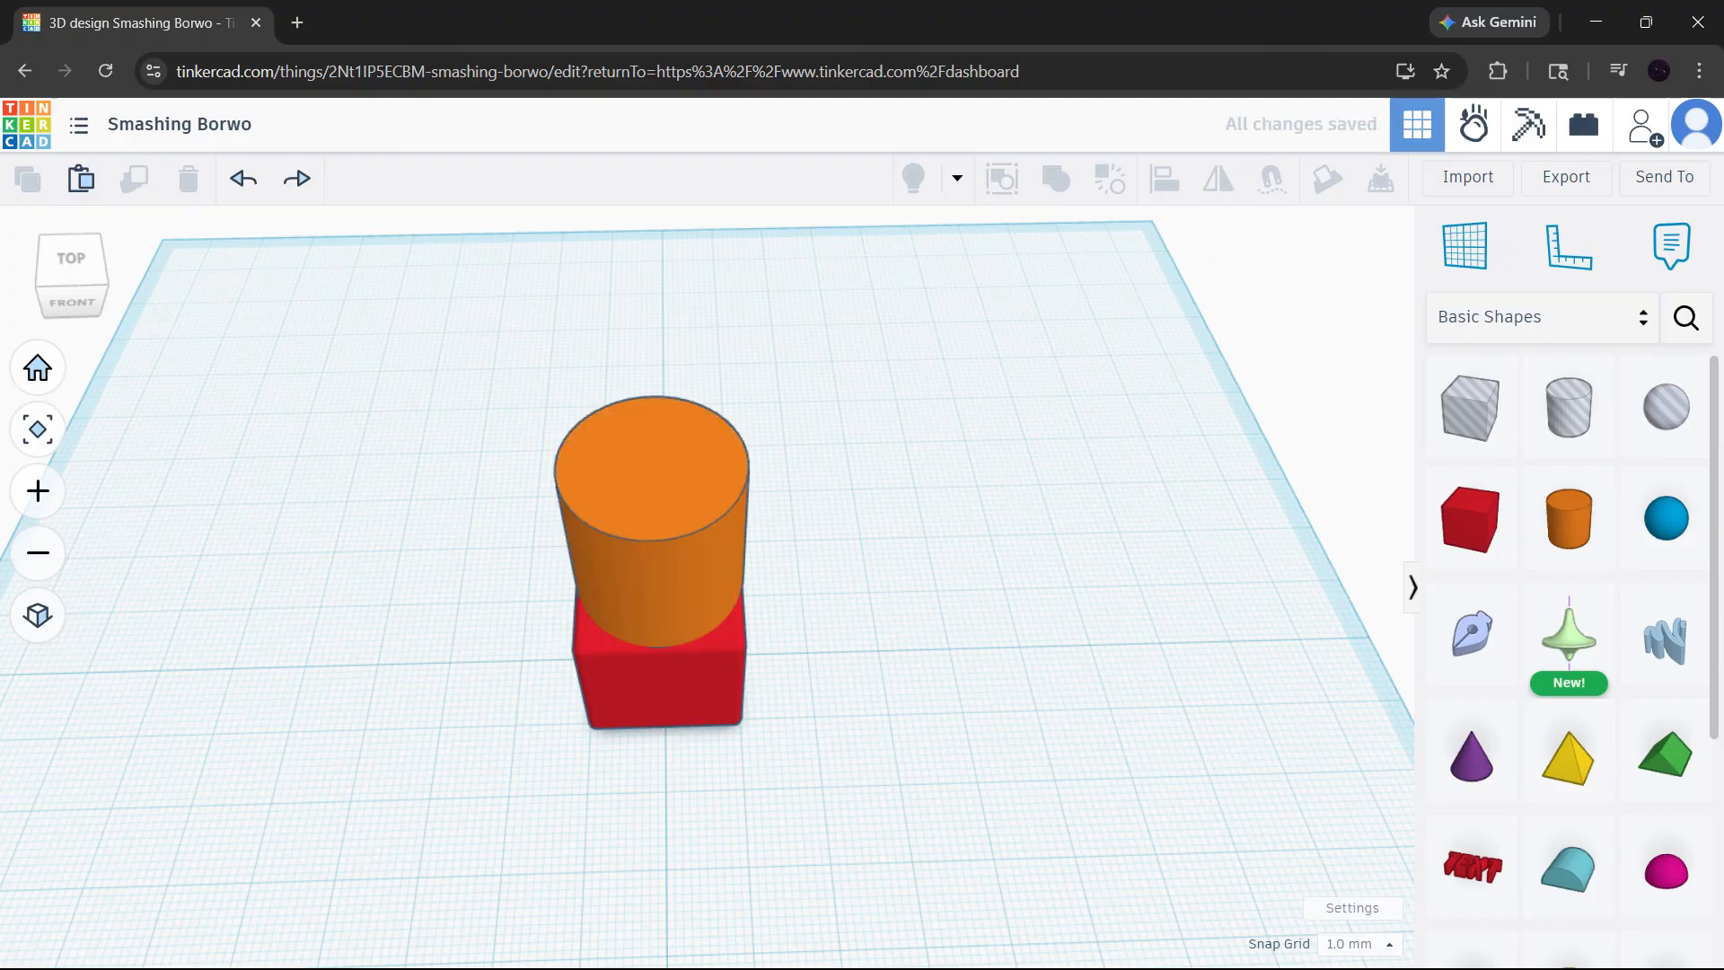
Rotate the orange cylinder -90° onto its side and lower it into the red box.
{"action": "left_click", "coordinate": [700, 474]}
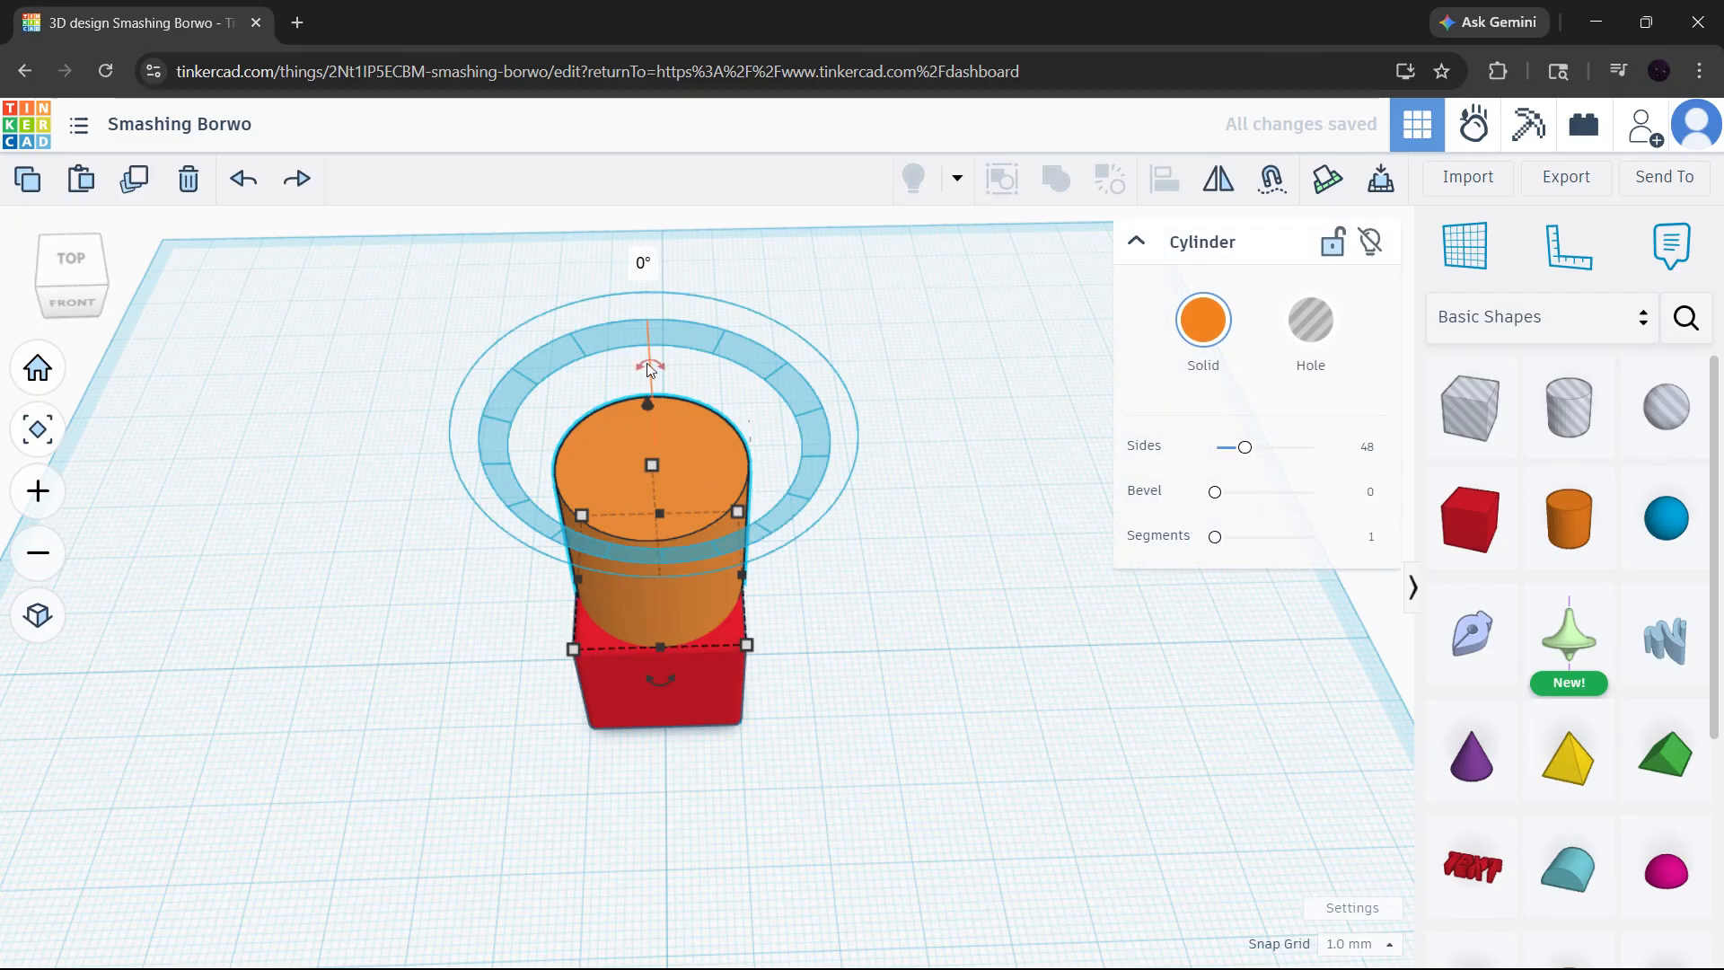
{"action": "left_click_drag", "start_coordinate": [645, 366], "coordinate": [805, 461]}
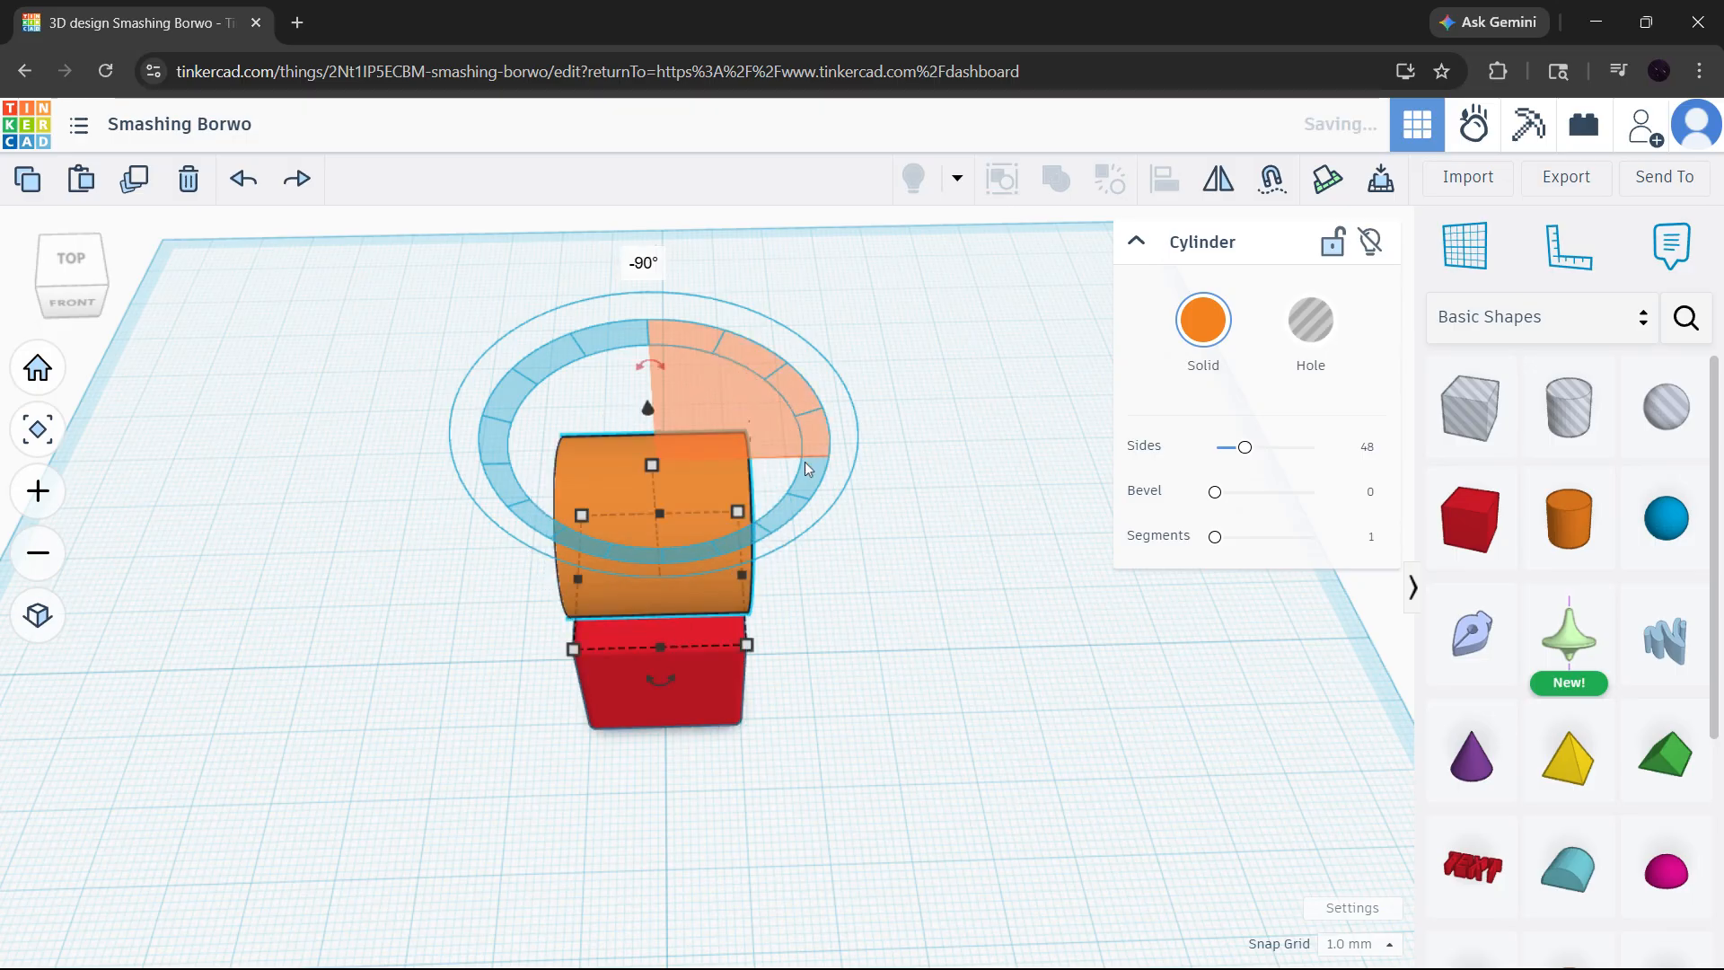
{"action": "left_click", "coordinate": [1015, 566]}
{"action": "left_click", "coordinate": [703, 453]}
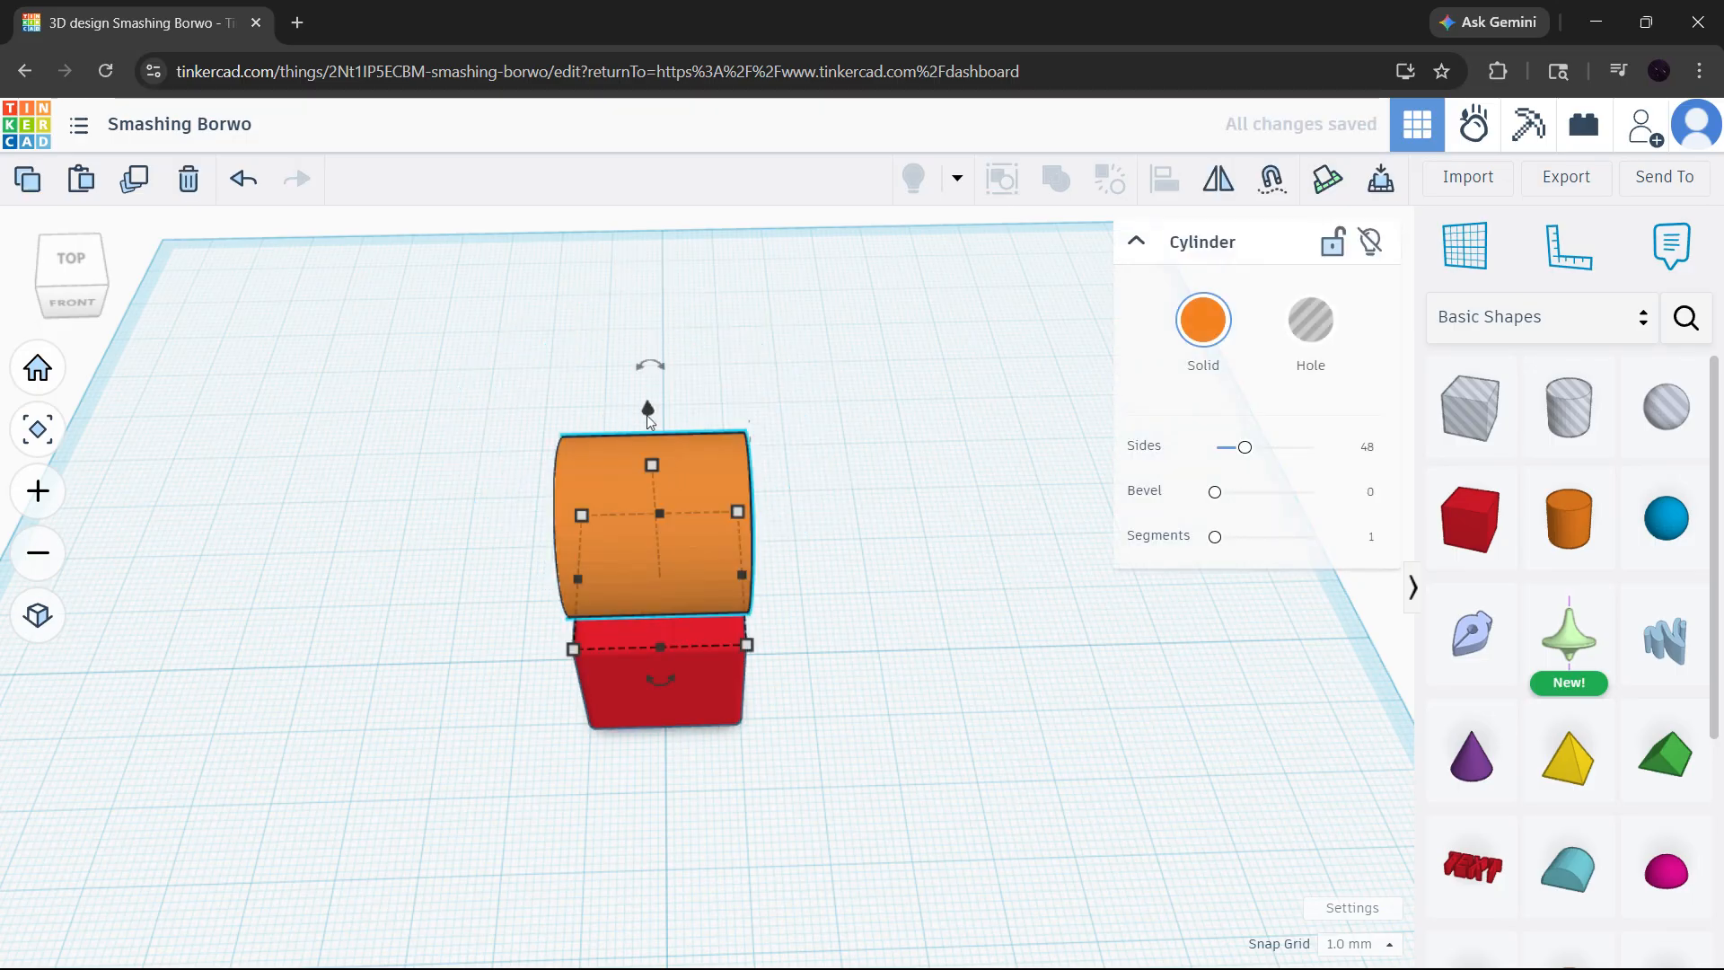
{"action": "left_click_drag", "start_coordinate": [647, 415], "coordinate": [674, 516]}
Shift the sideways cylinder inside the box by about 1.88 mm and -0.56 mm along the workplane.
{"action": "right_click_drag", "start_coordinate": [875, 682], "coordinate": [1309, 569]}
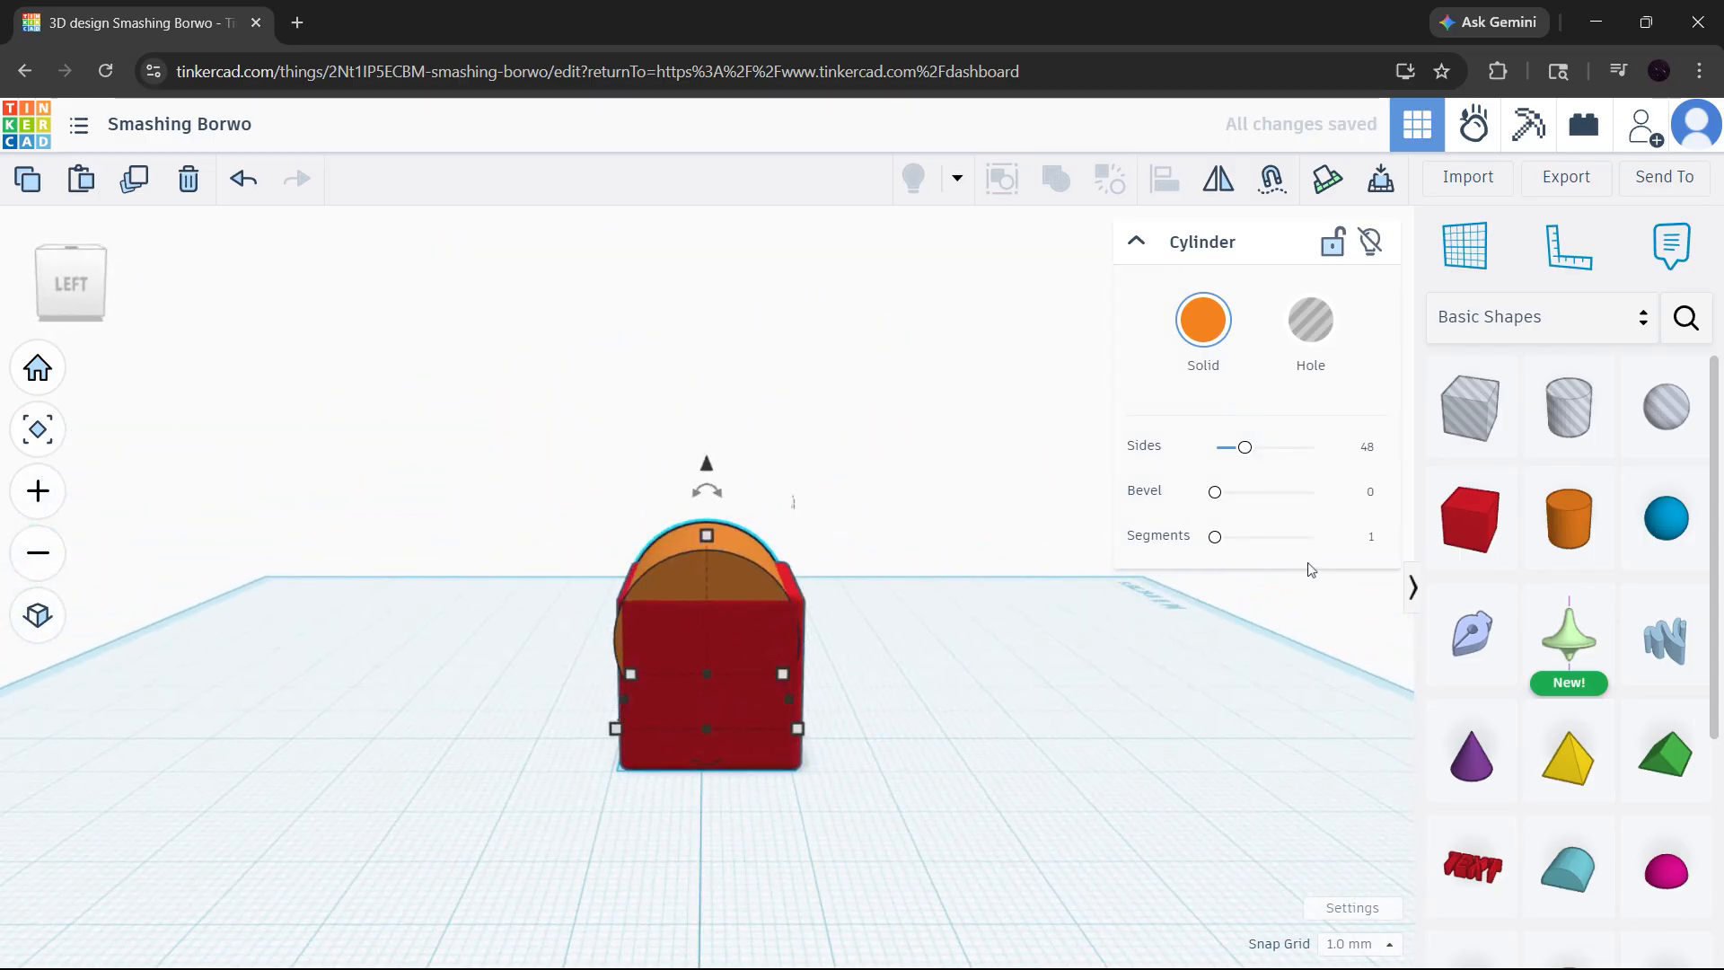
{"action": "left_click", "coordinate": [716, 641]}
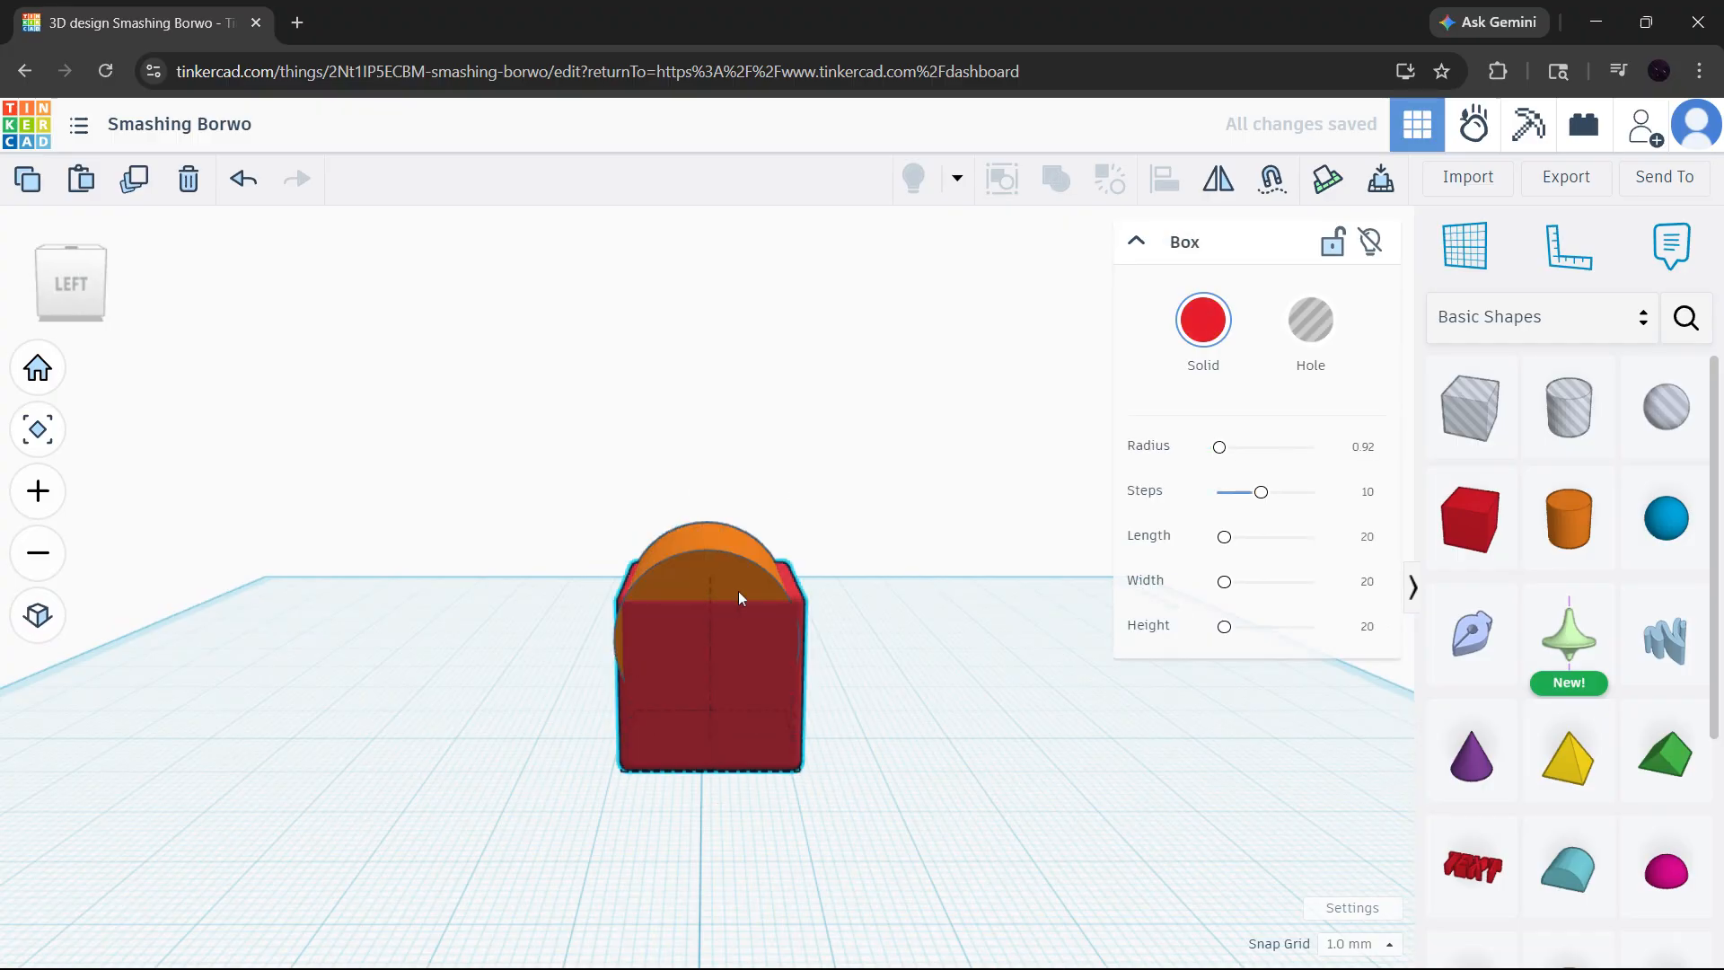
{"action": "mouse_move", "coordinate": [738, 591]}
{"action": "left_mouse_down"}
{"action": "mouse_move", "coordinate": [751, 600]}
{"action": "mouse_move", "coordinate": [726, 585]}
{"action": "left_mouse_up"}
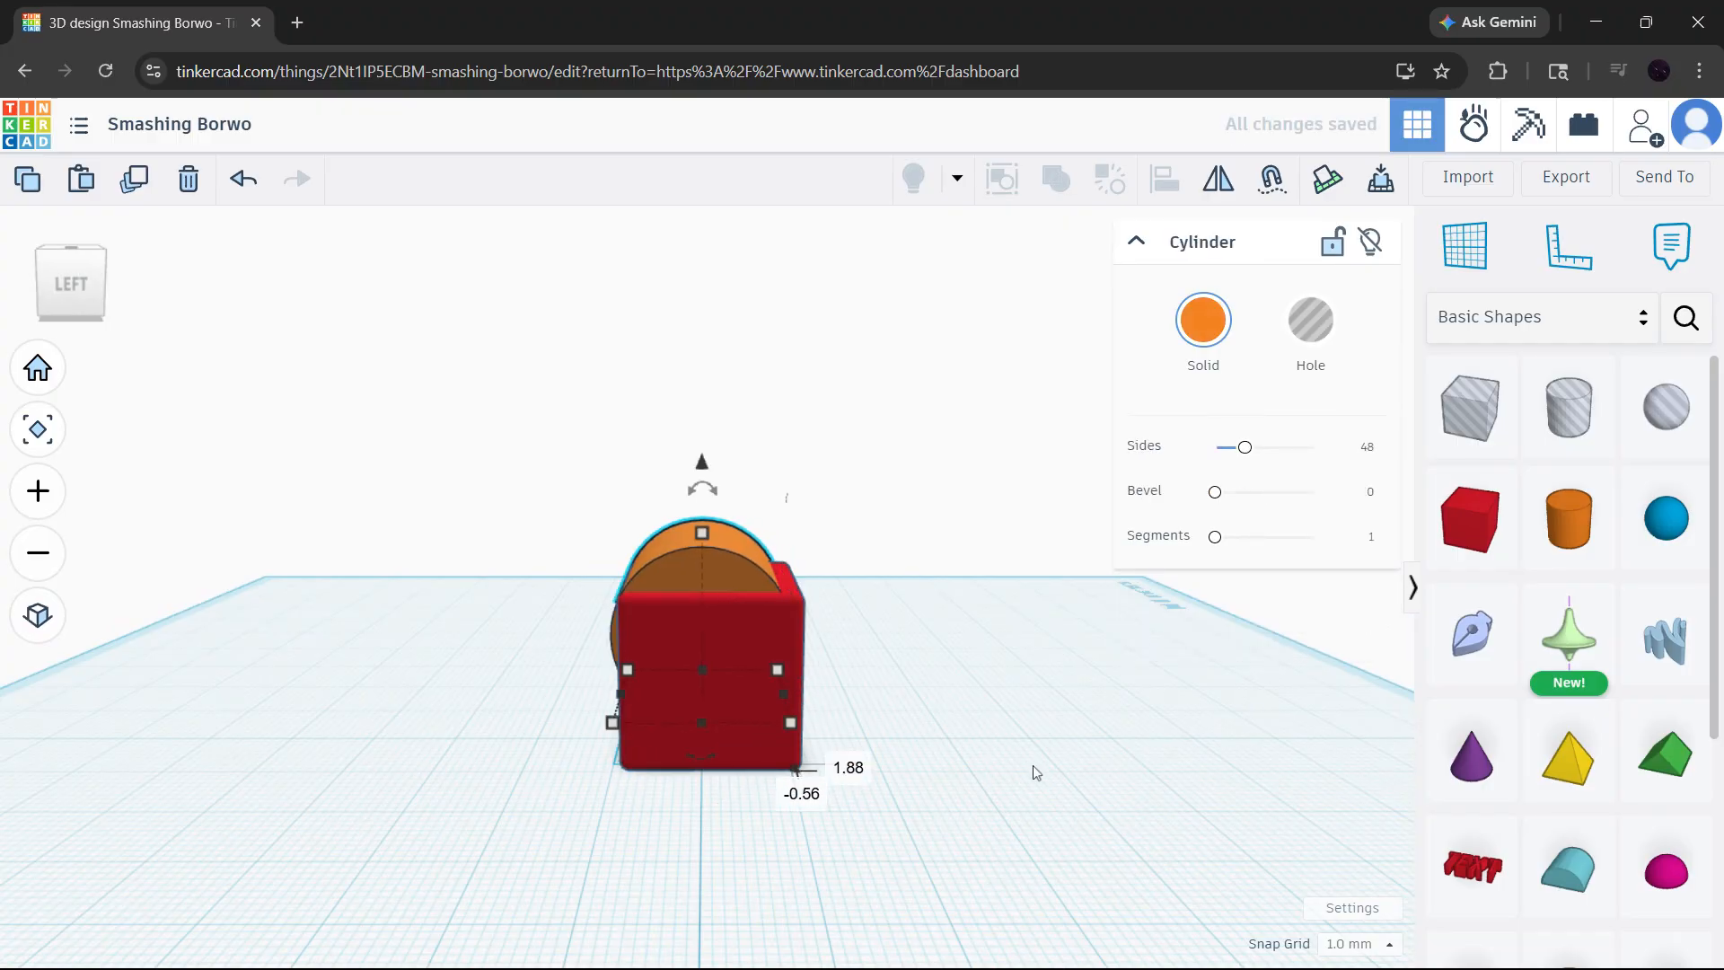